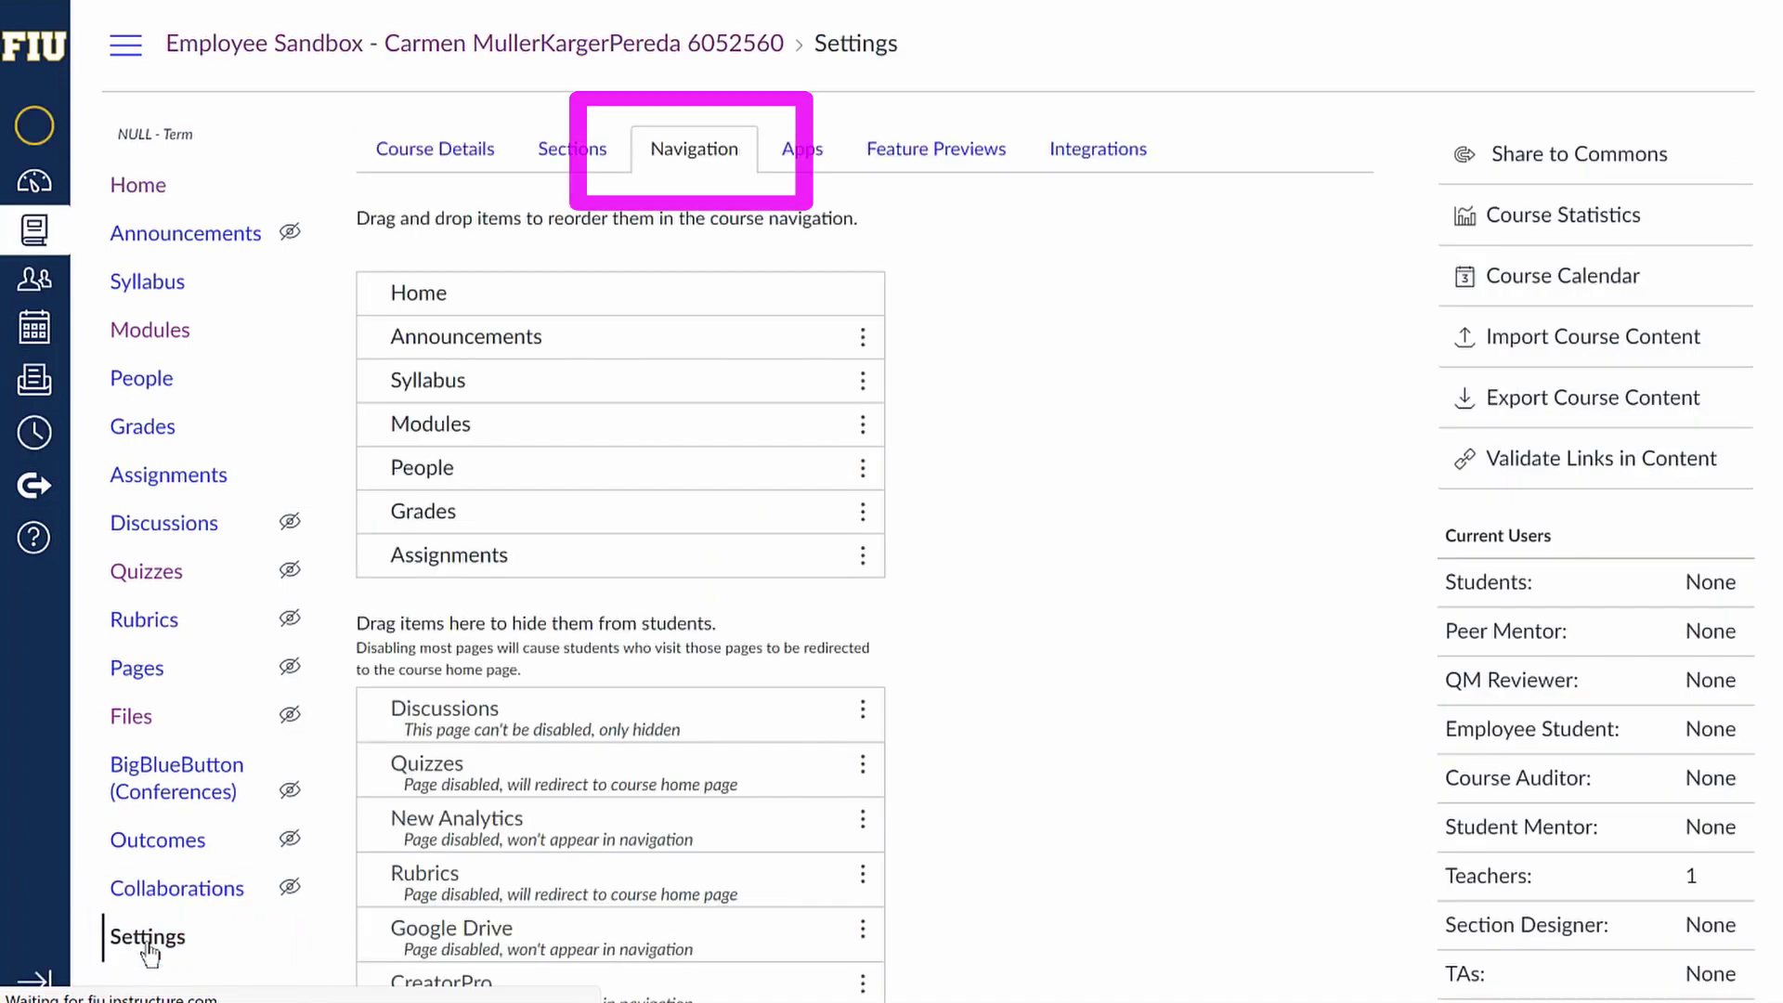
Step: Move Accessibility Report from the hidden items to just under Grades and save the navigation
{"action": "scroll", "coordinate": [539, 826], "scroll_direction": "down", "scroll_amount": 3}
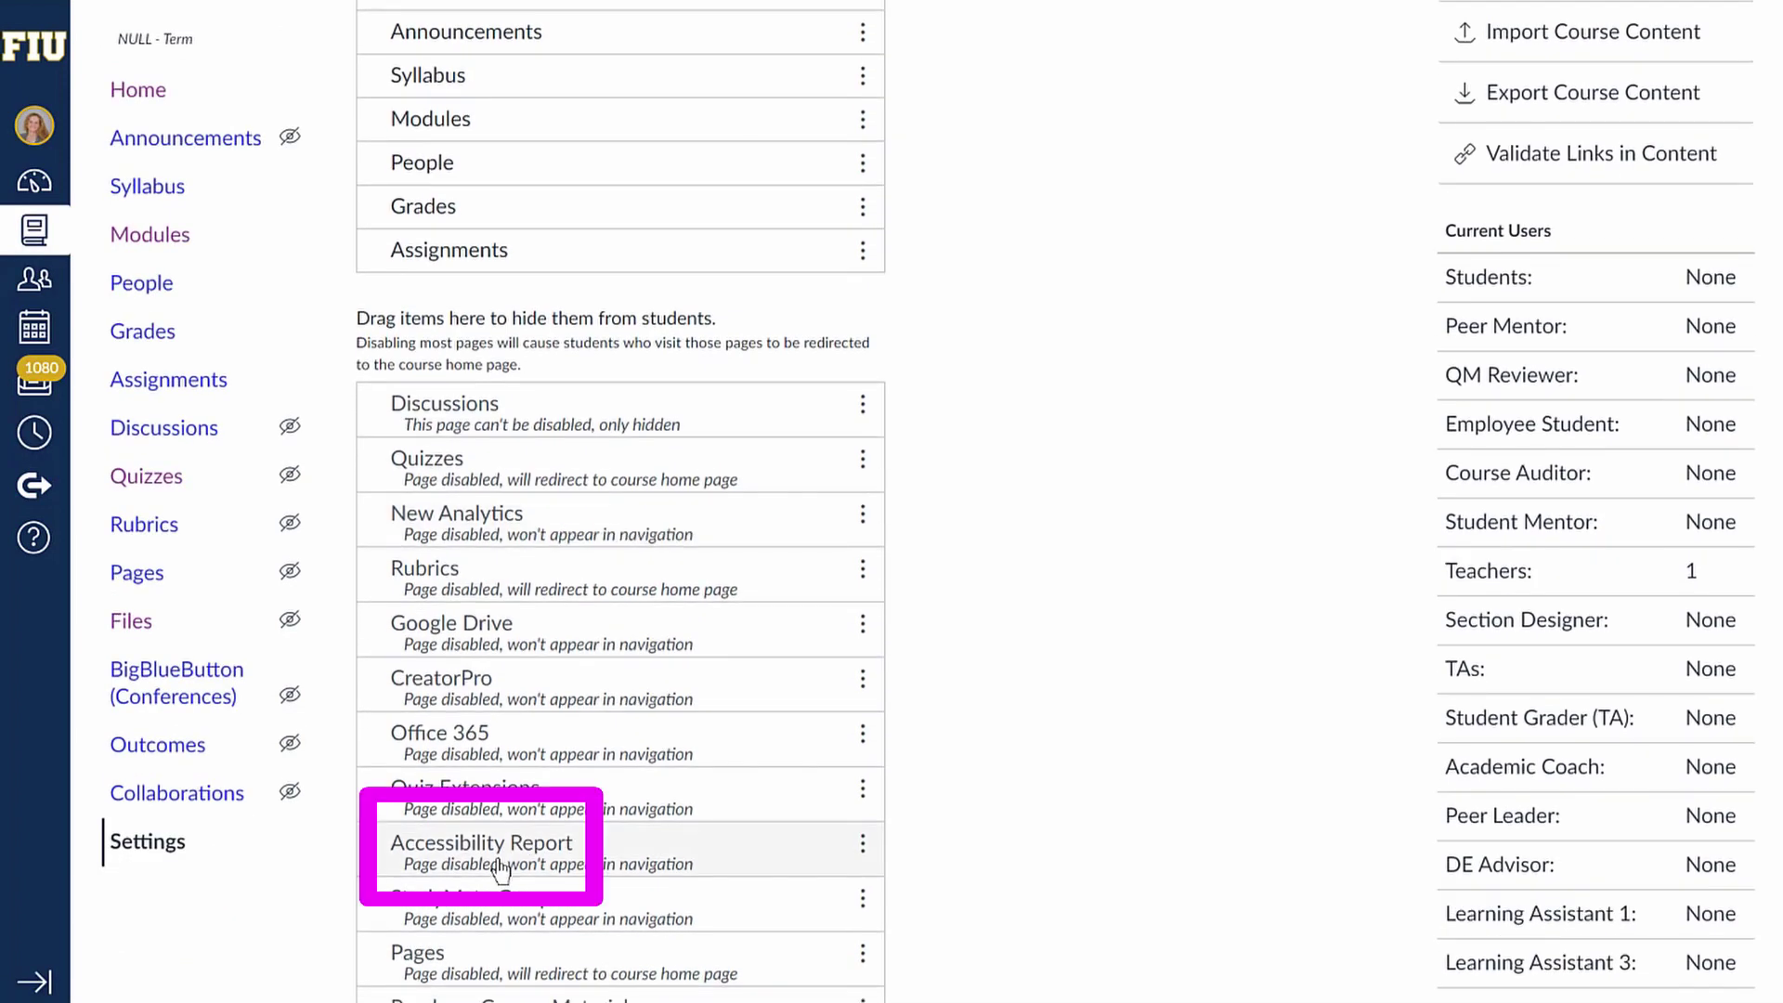
{"action": "mouse_move", "coordinate": [501, 868]}
{"action": "left_mouse_down"}
{"action": "mouse_move", "coordinate": [545, 776]}
{"action": "mouse_move", "coordinate": [597, 227]}
{"action": "mouse_move", "coordinate": [588, 270]}
{"action": "left_mouse_up"}
{"action": "scroll", "coordinate": [956, 566], "scroll_direction": "down", "scroll_amount": 1}
{"action": "scroll", "coordinate": [957, 566], "scroll_direction": "down", "scroll_amount": 10}
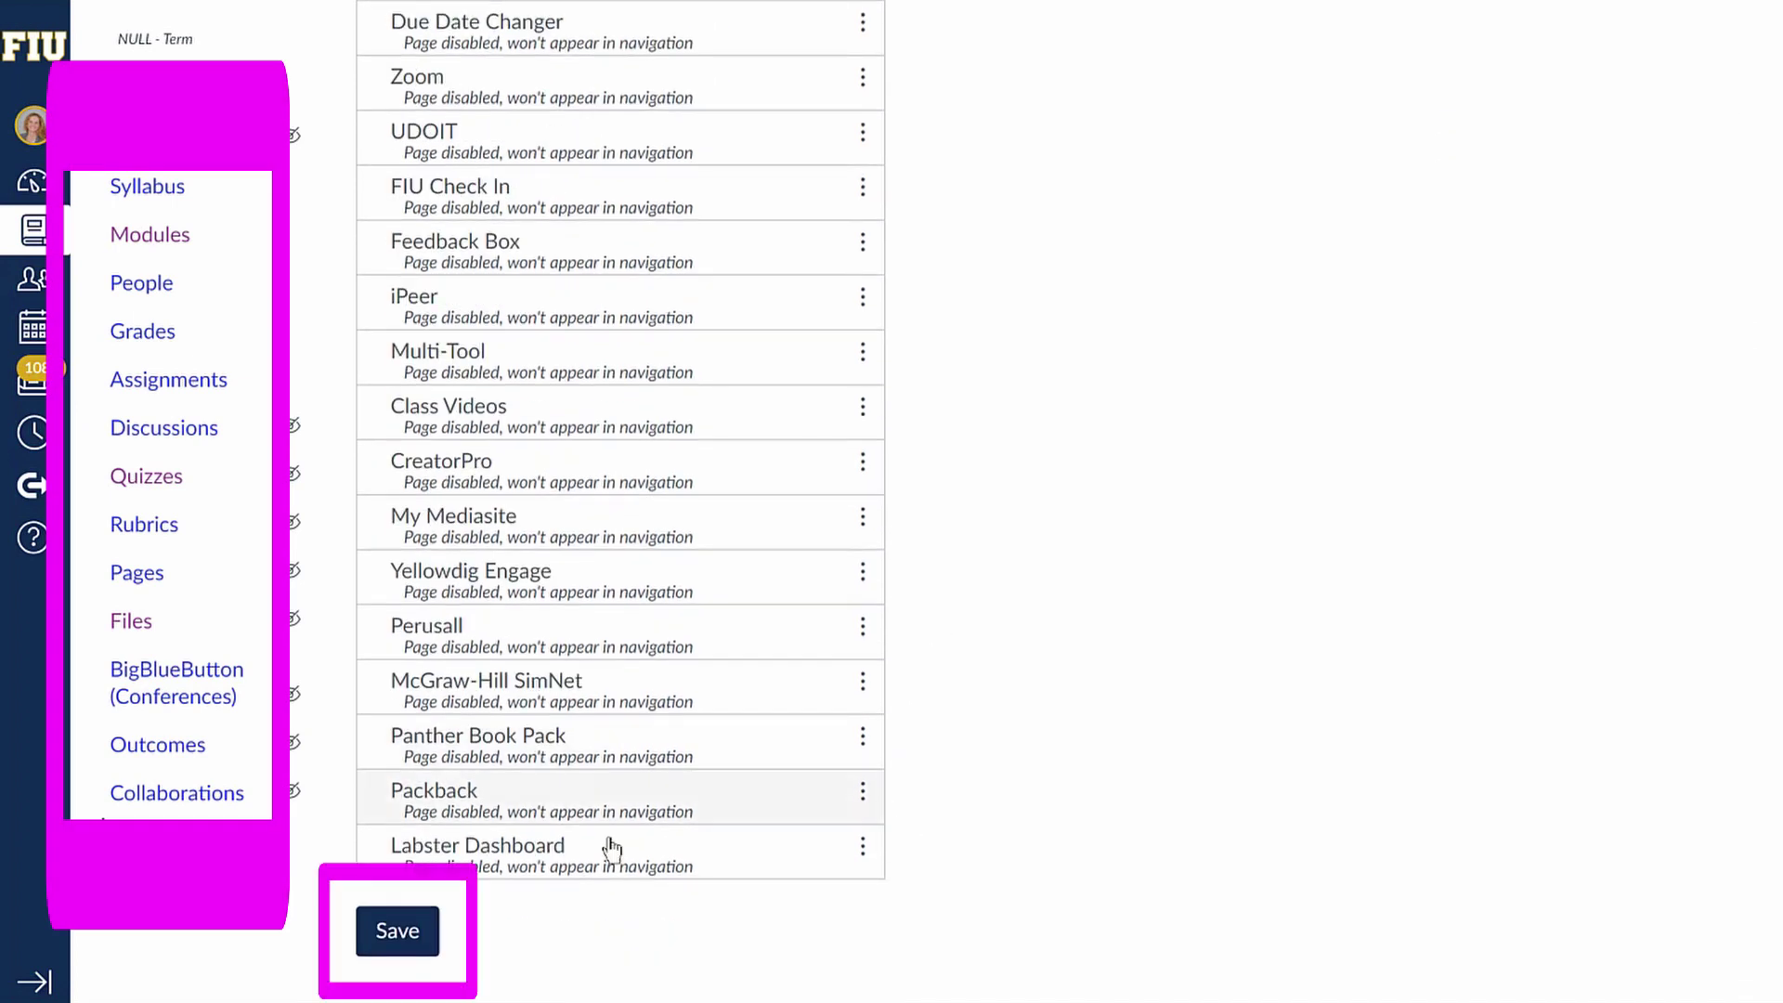
{"action": "left_click", "coordinate": [399, 931]}
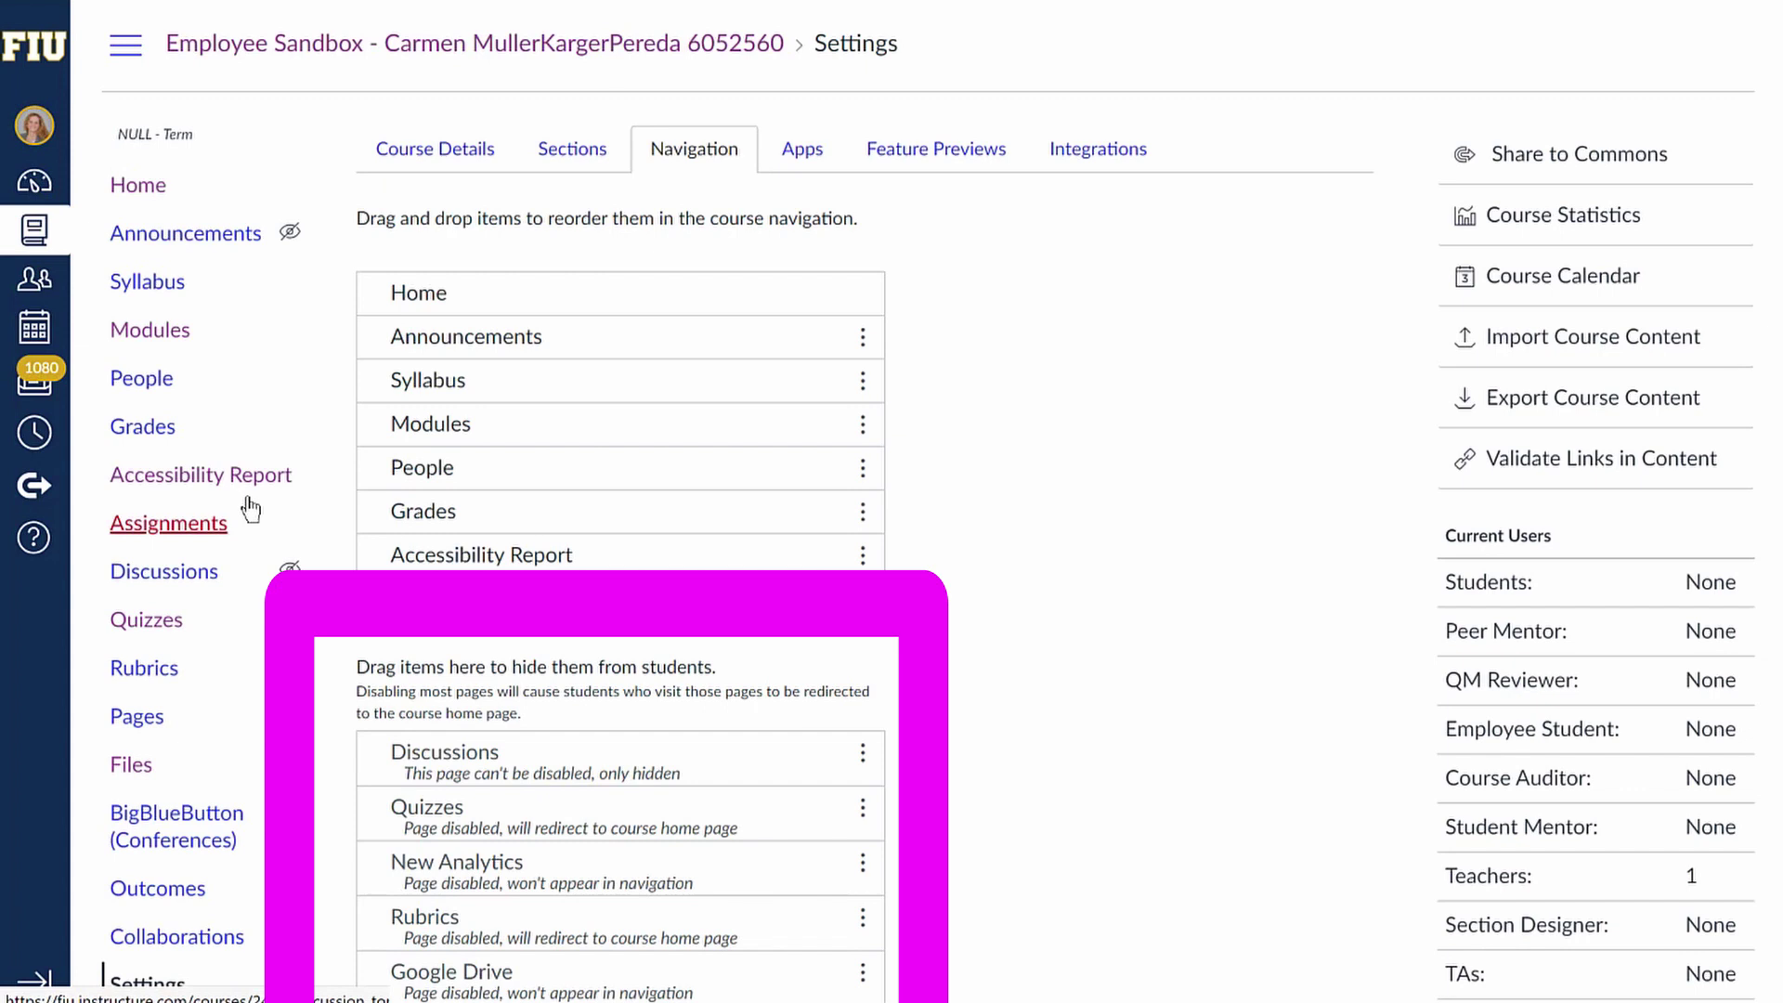
Step: View the course Accessibility Report's 30% score and scroll down to its Remaining issues
{"action": "left_click", "coordinate": [149, 478]}
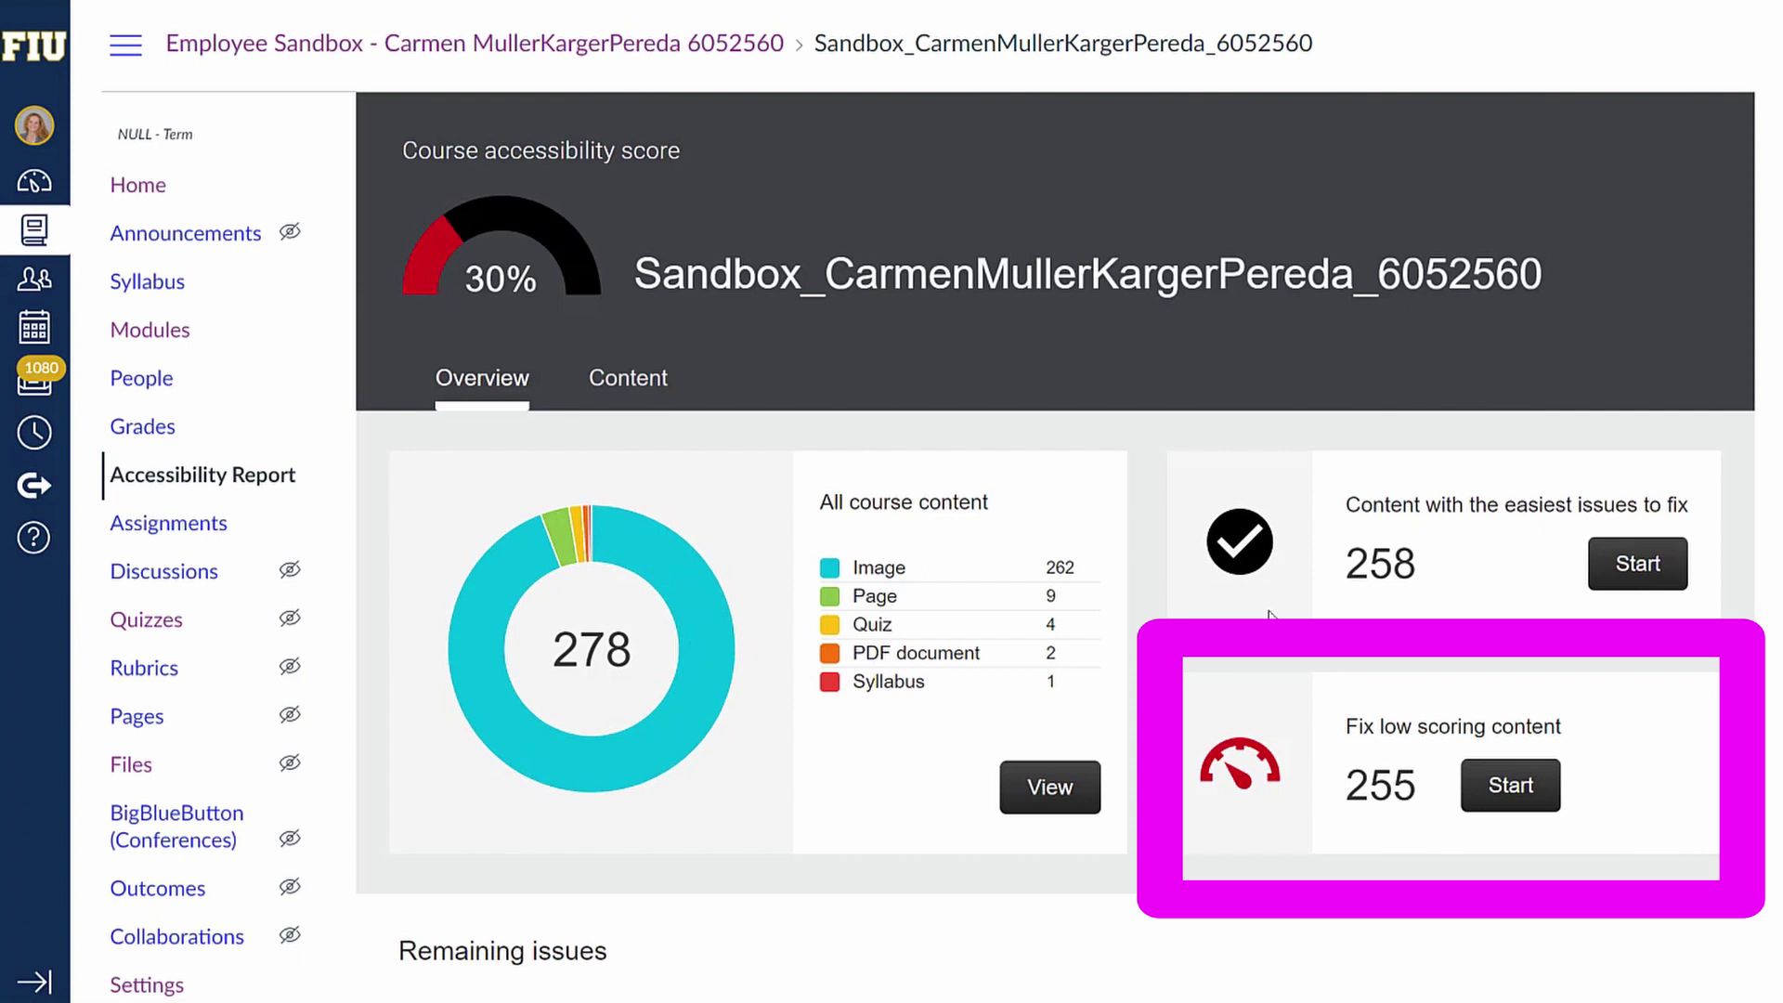
{"action": "scroll", "coordinate": [1268, 622], "scroll_direction": "down", "scroll_amount": 3}
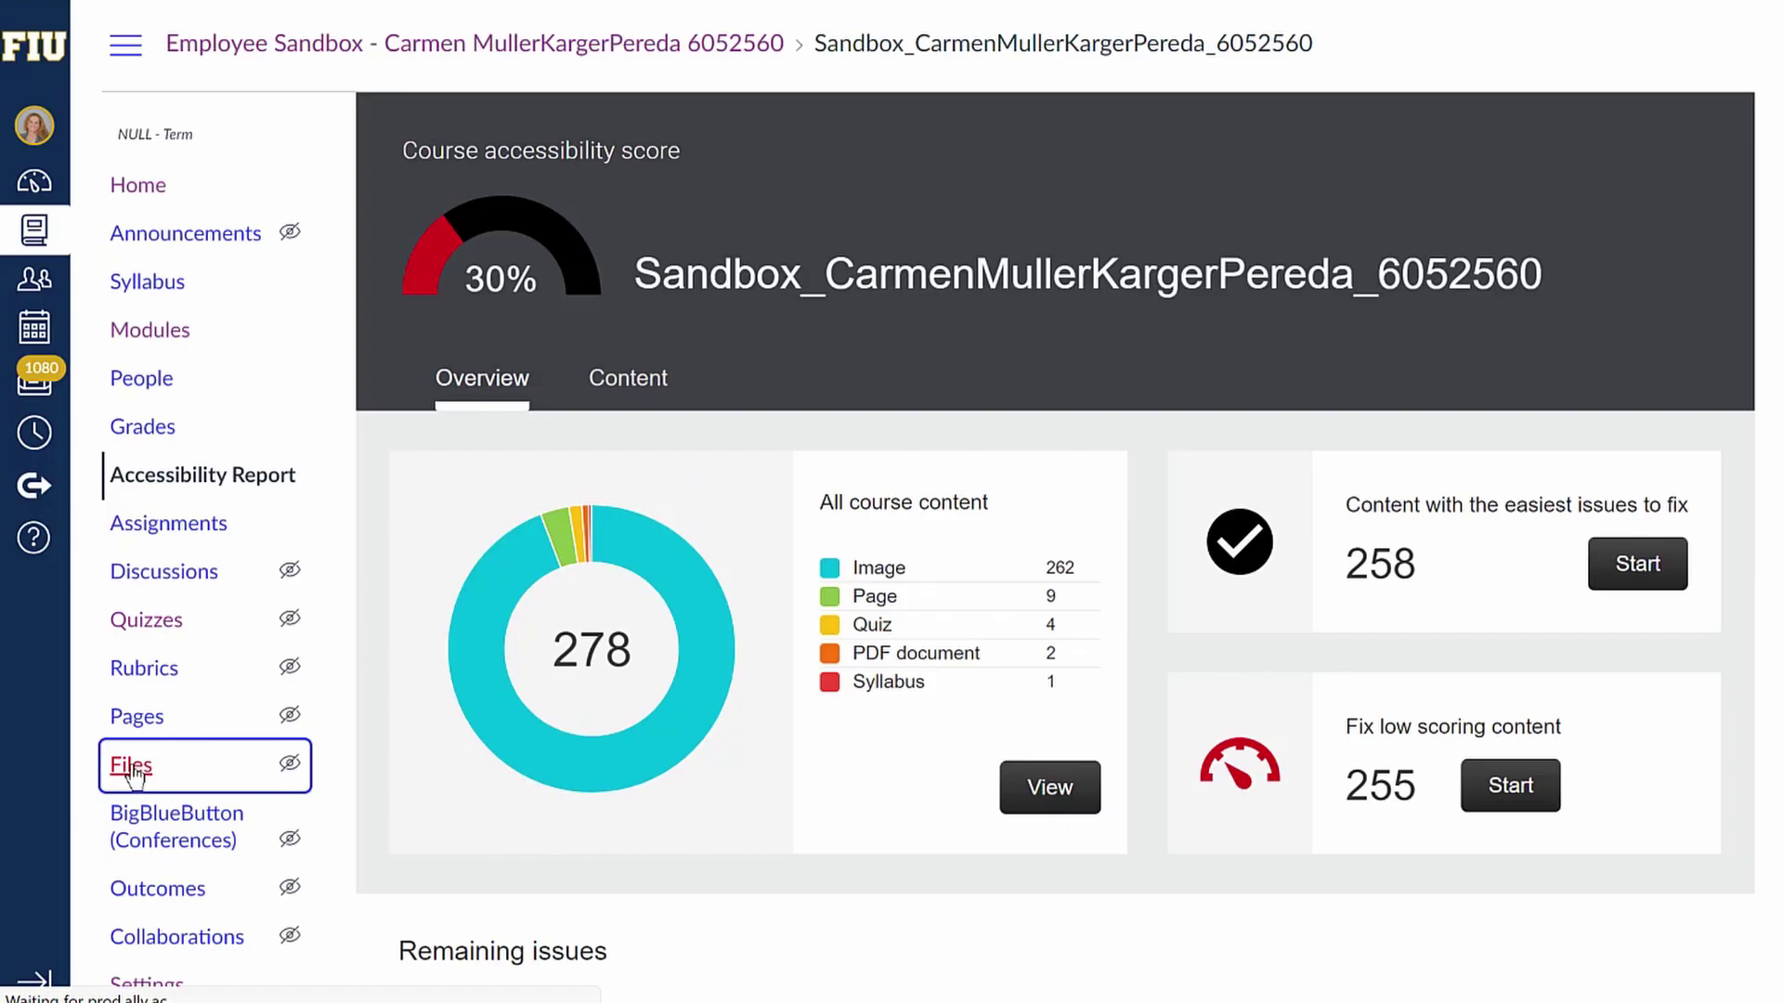
Step: Go to the course Files and open the ALLY TUTORIAL folder
{"action": "left_click", "coordinate": [131, 763]}
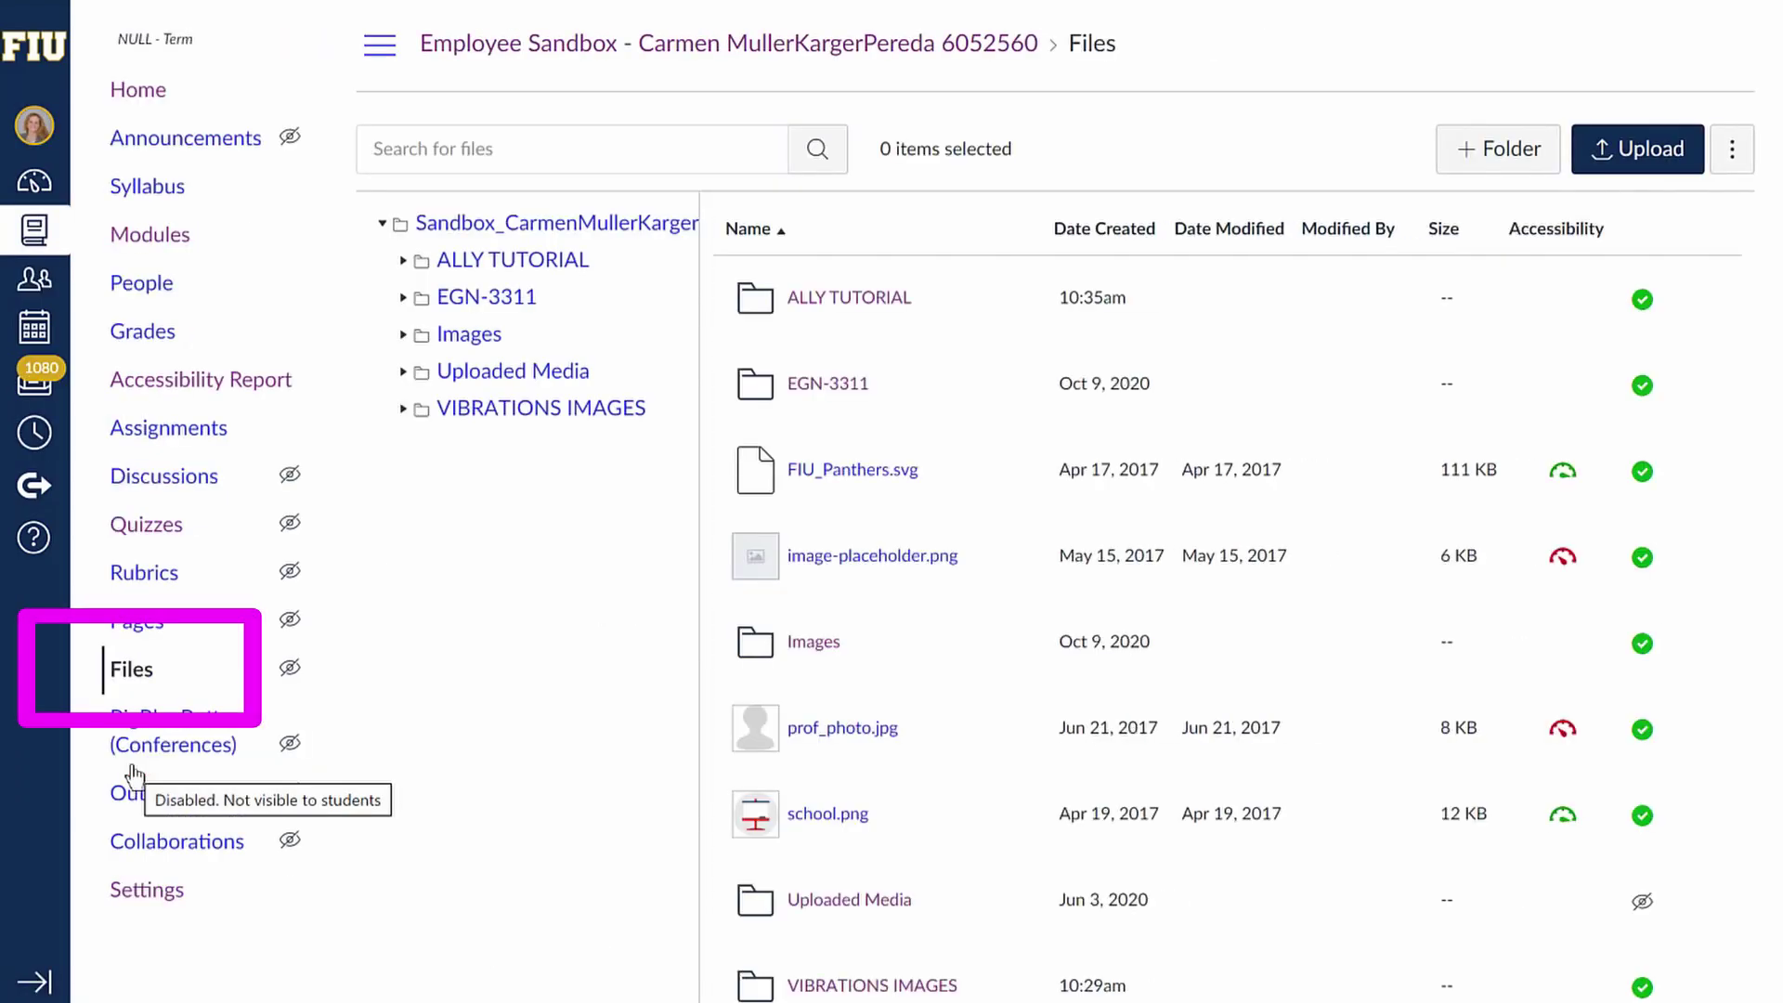
{"action": "left_click", "coordinate": [511, 261]}
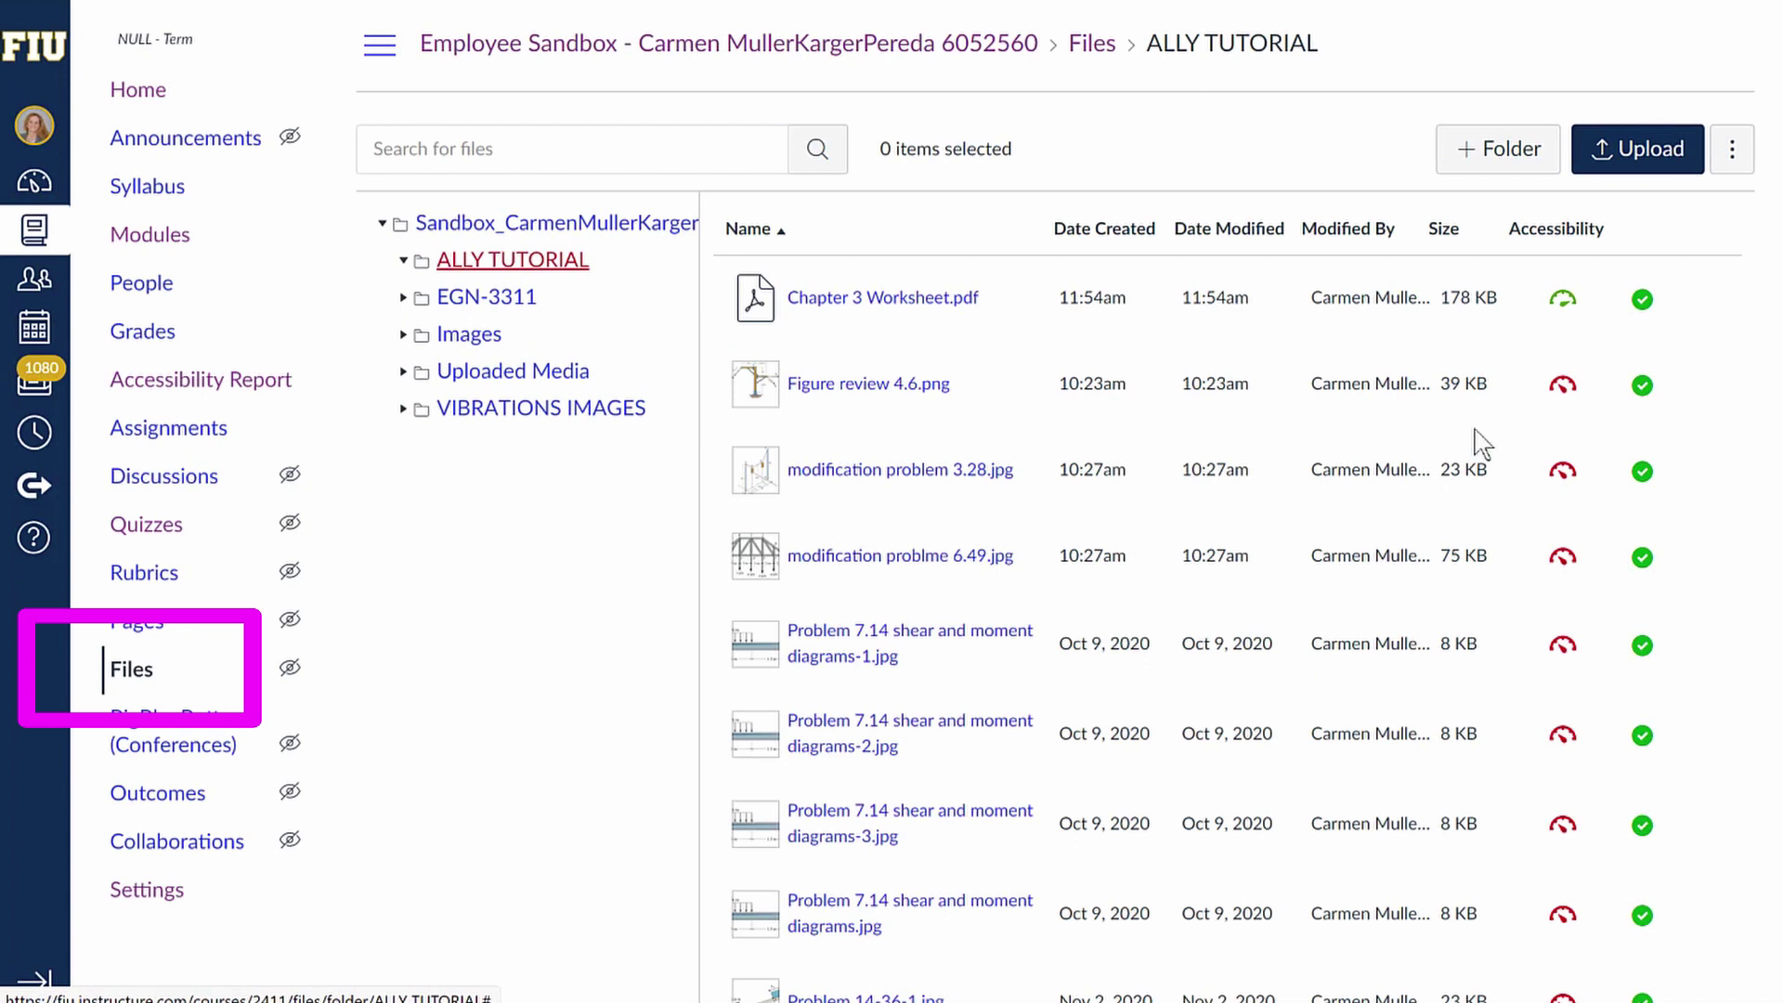
{"action": "scroll", "coordinate": [970, 687], "scroll_direction": "down", "scroll_amount": 3}
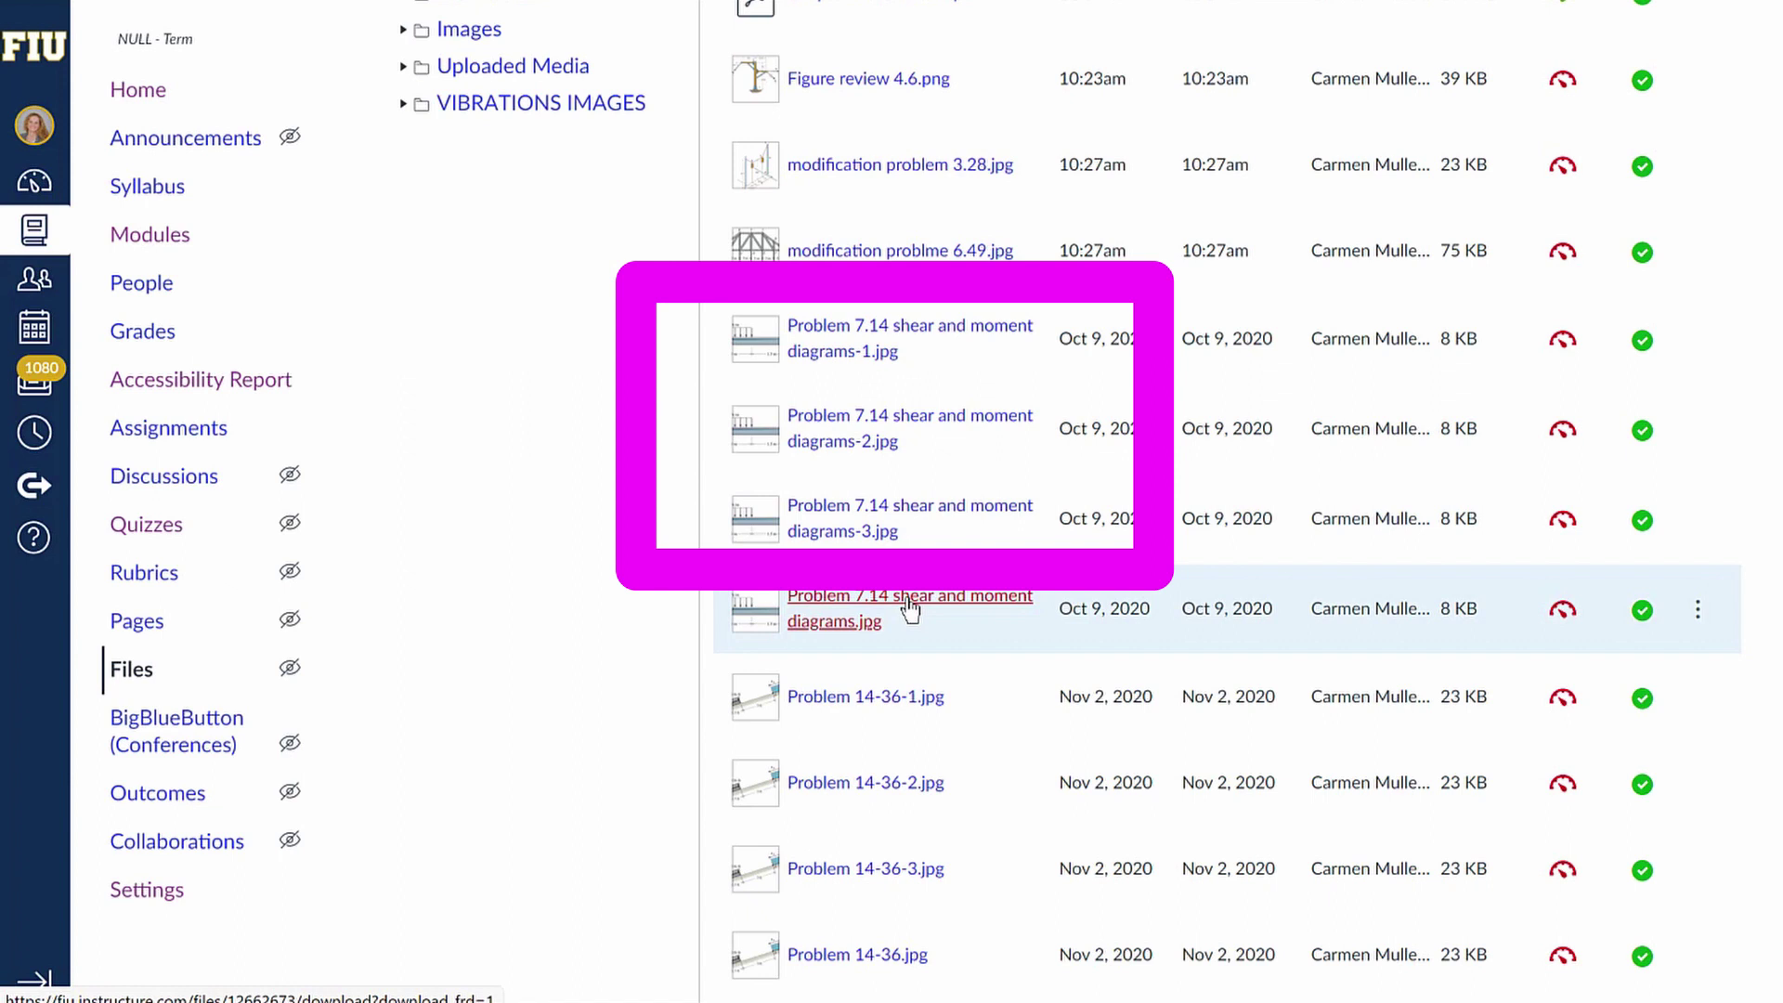
Step: Delete the duplicate diagrams-3, diagrams-2 and diagrams-1 images, confirming each deletion
{"action": "left_click", "coordinate": [1697, 520]}
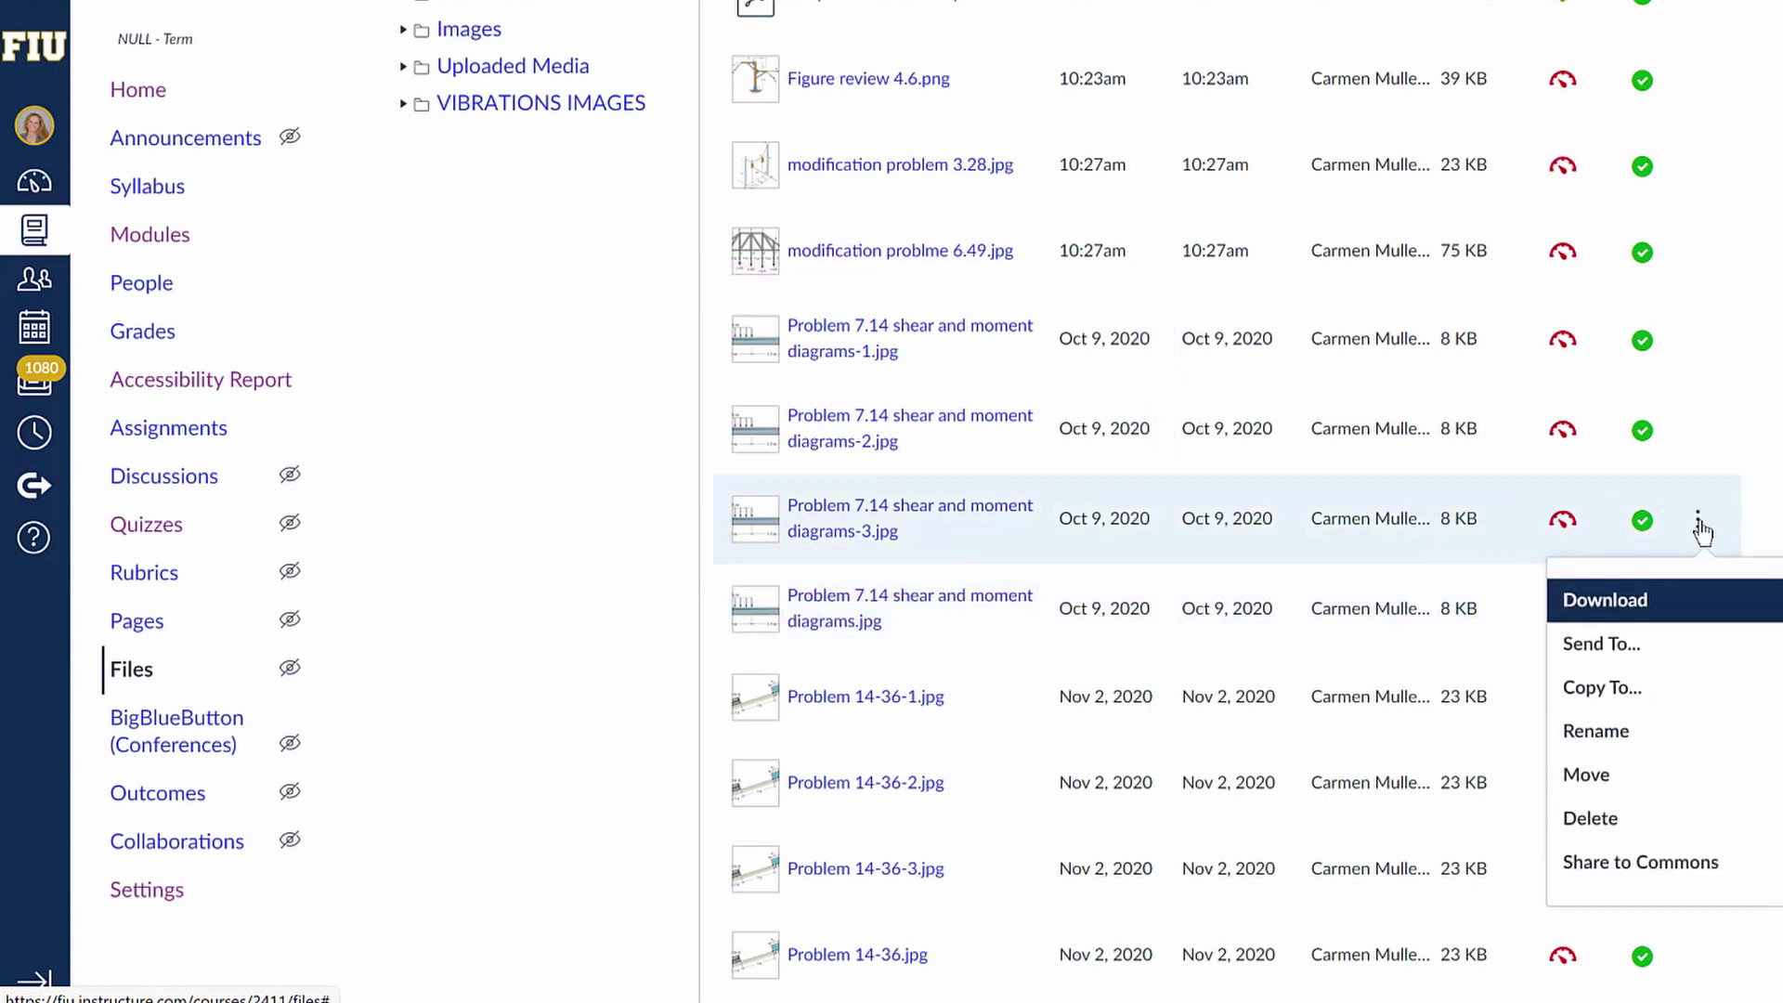
{"action": "left_click", "coordinate": [1631, 819]}
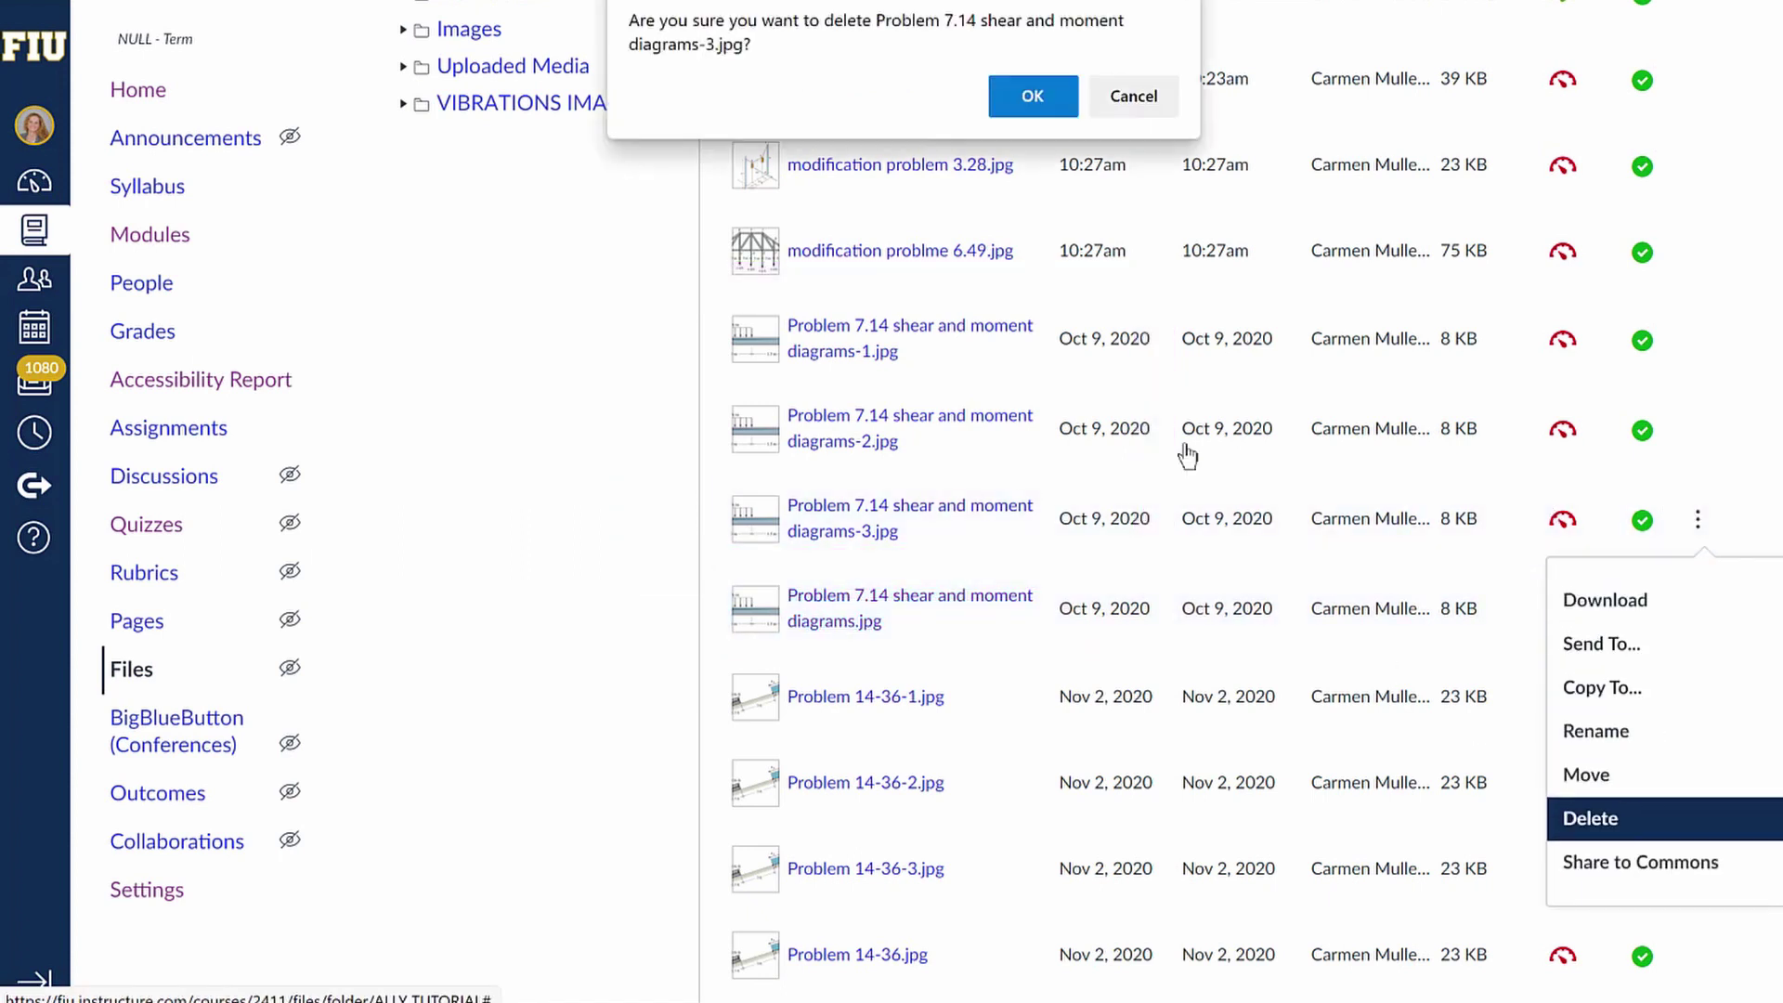
{"action": "left_click", "coordinate": [1033, 109]}
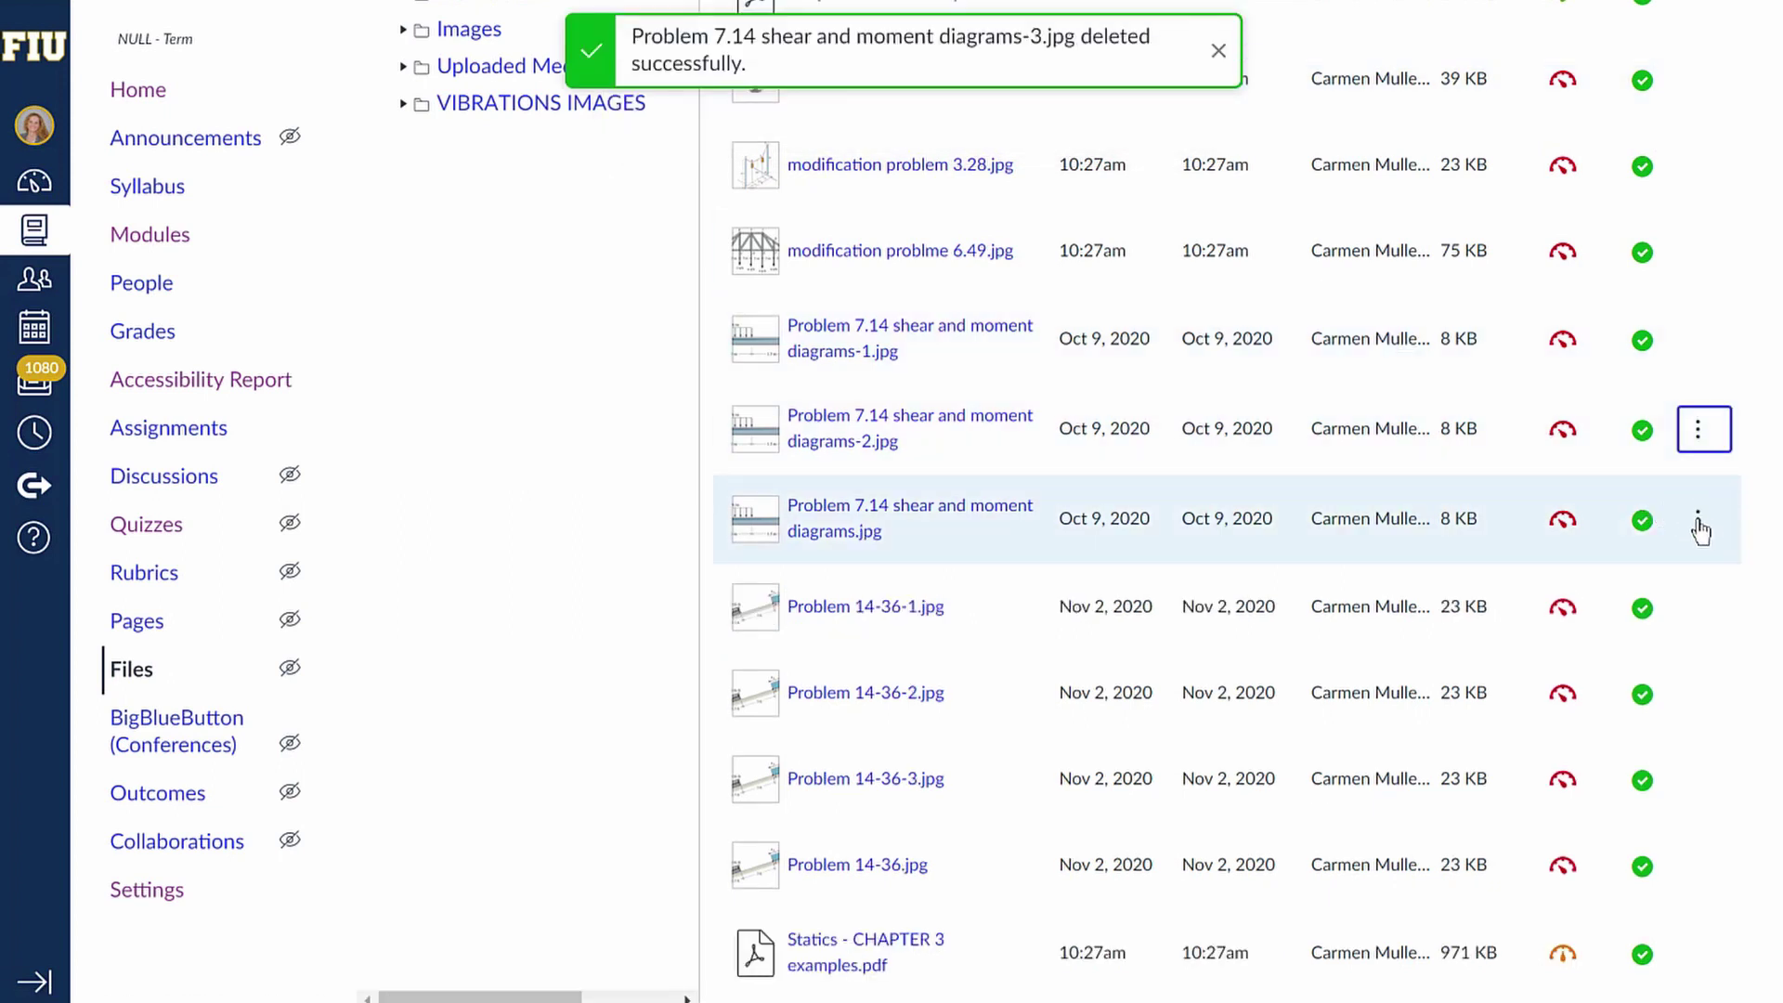
{"action": "left_click", "coordinate": [1697, 429]}
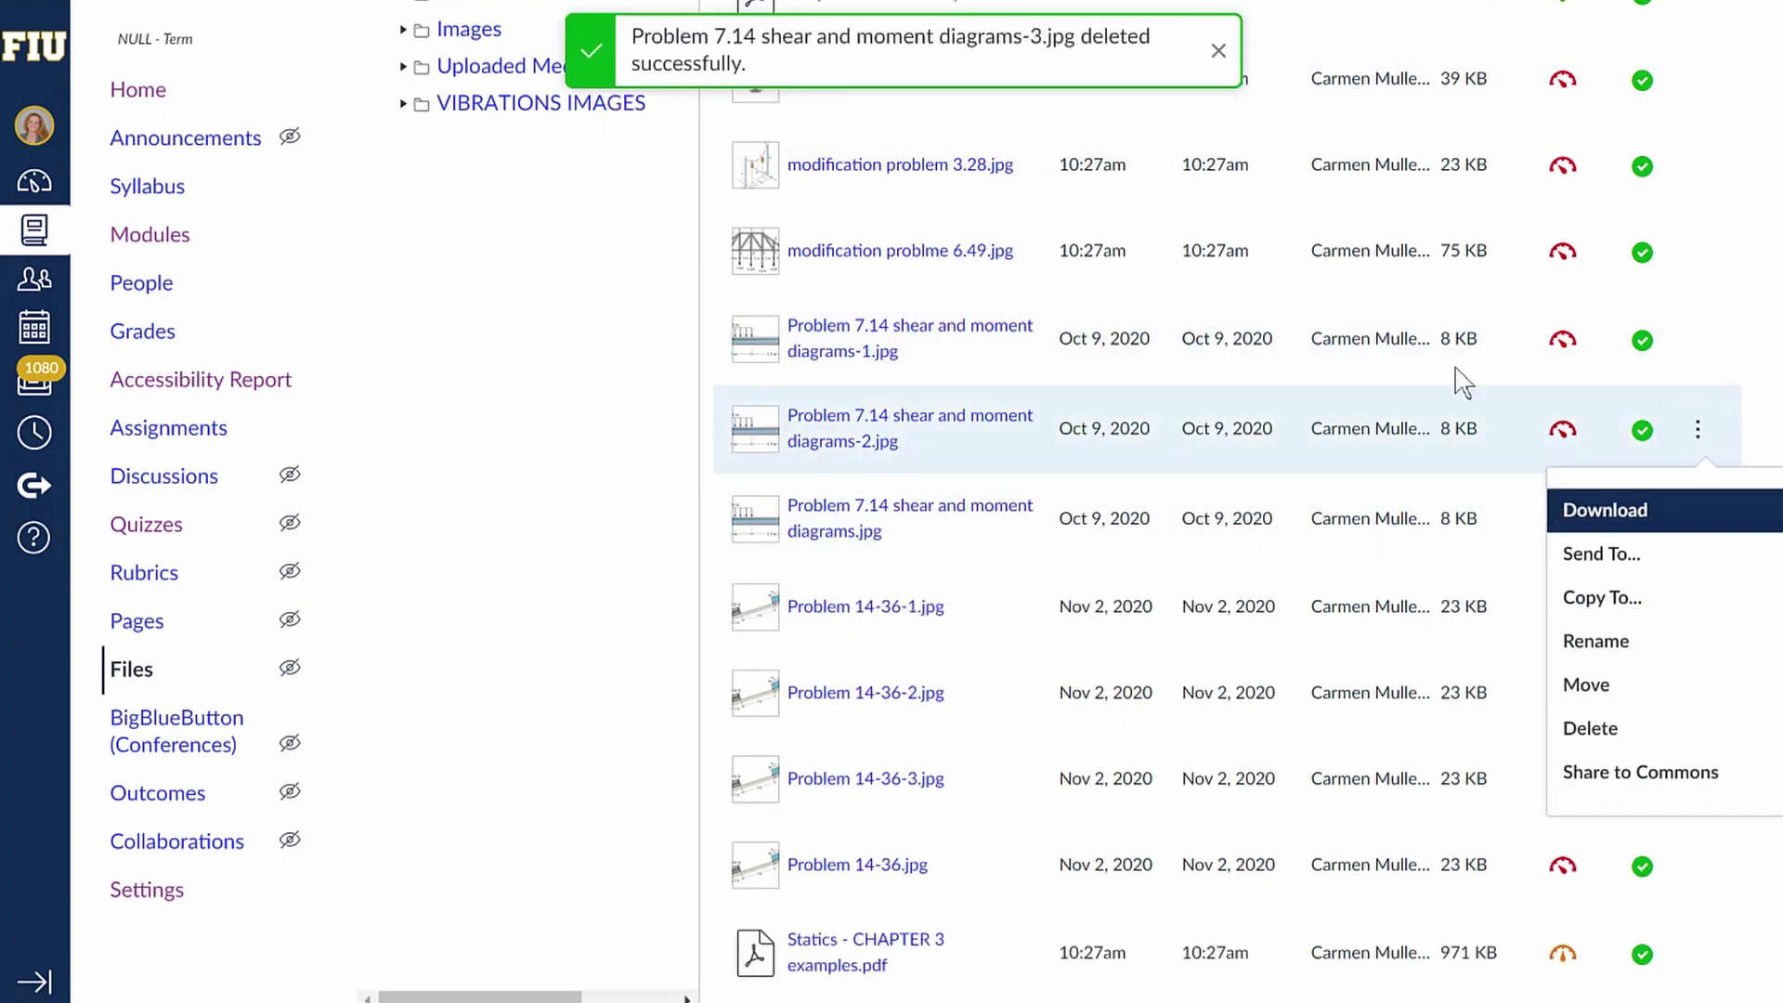
{"action": "left_click", "coordinate": [1591, 728]}
{"action": "left_click", "coordinate": [1029, 97]}
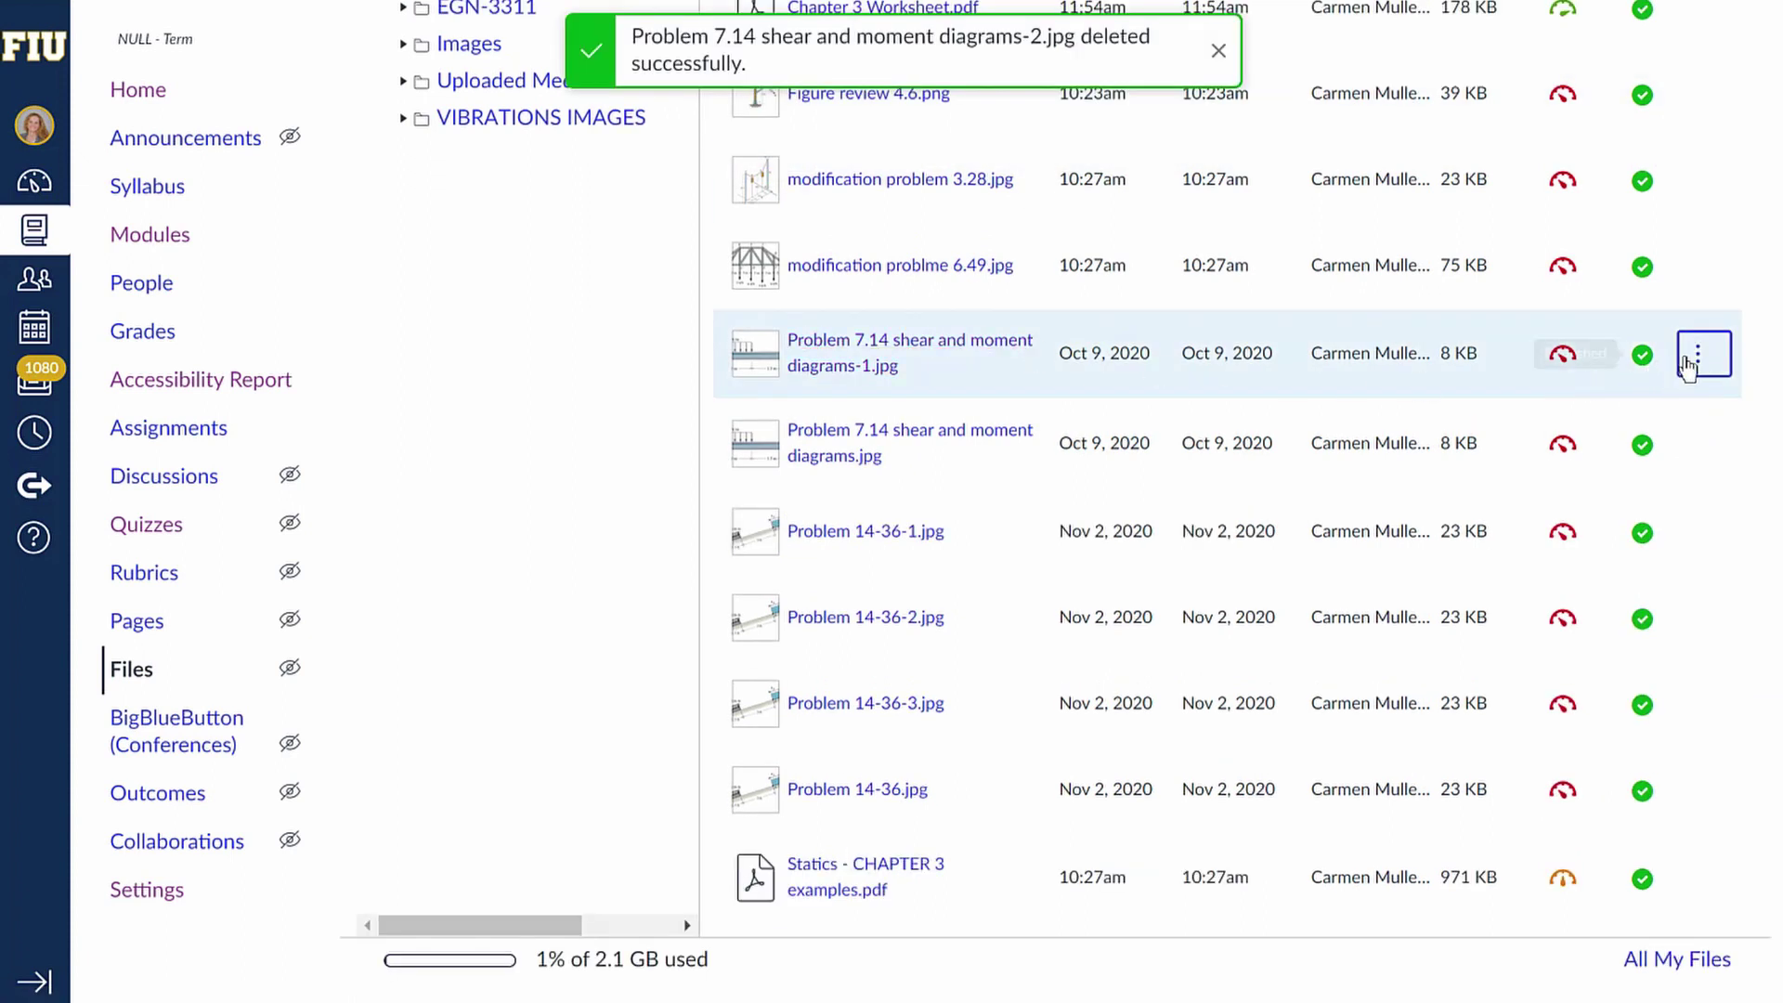
{"action": "left_click", "coordinate": [1697, 353]}
{"action": "left_click", "coordinate": [1565, 653]}
{"action": "left_click", "coordinate": [1038, 93]}
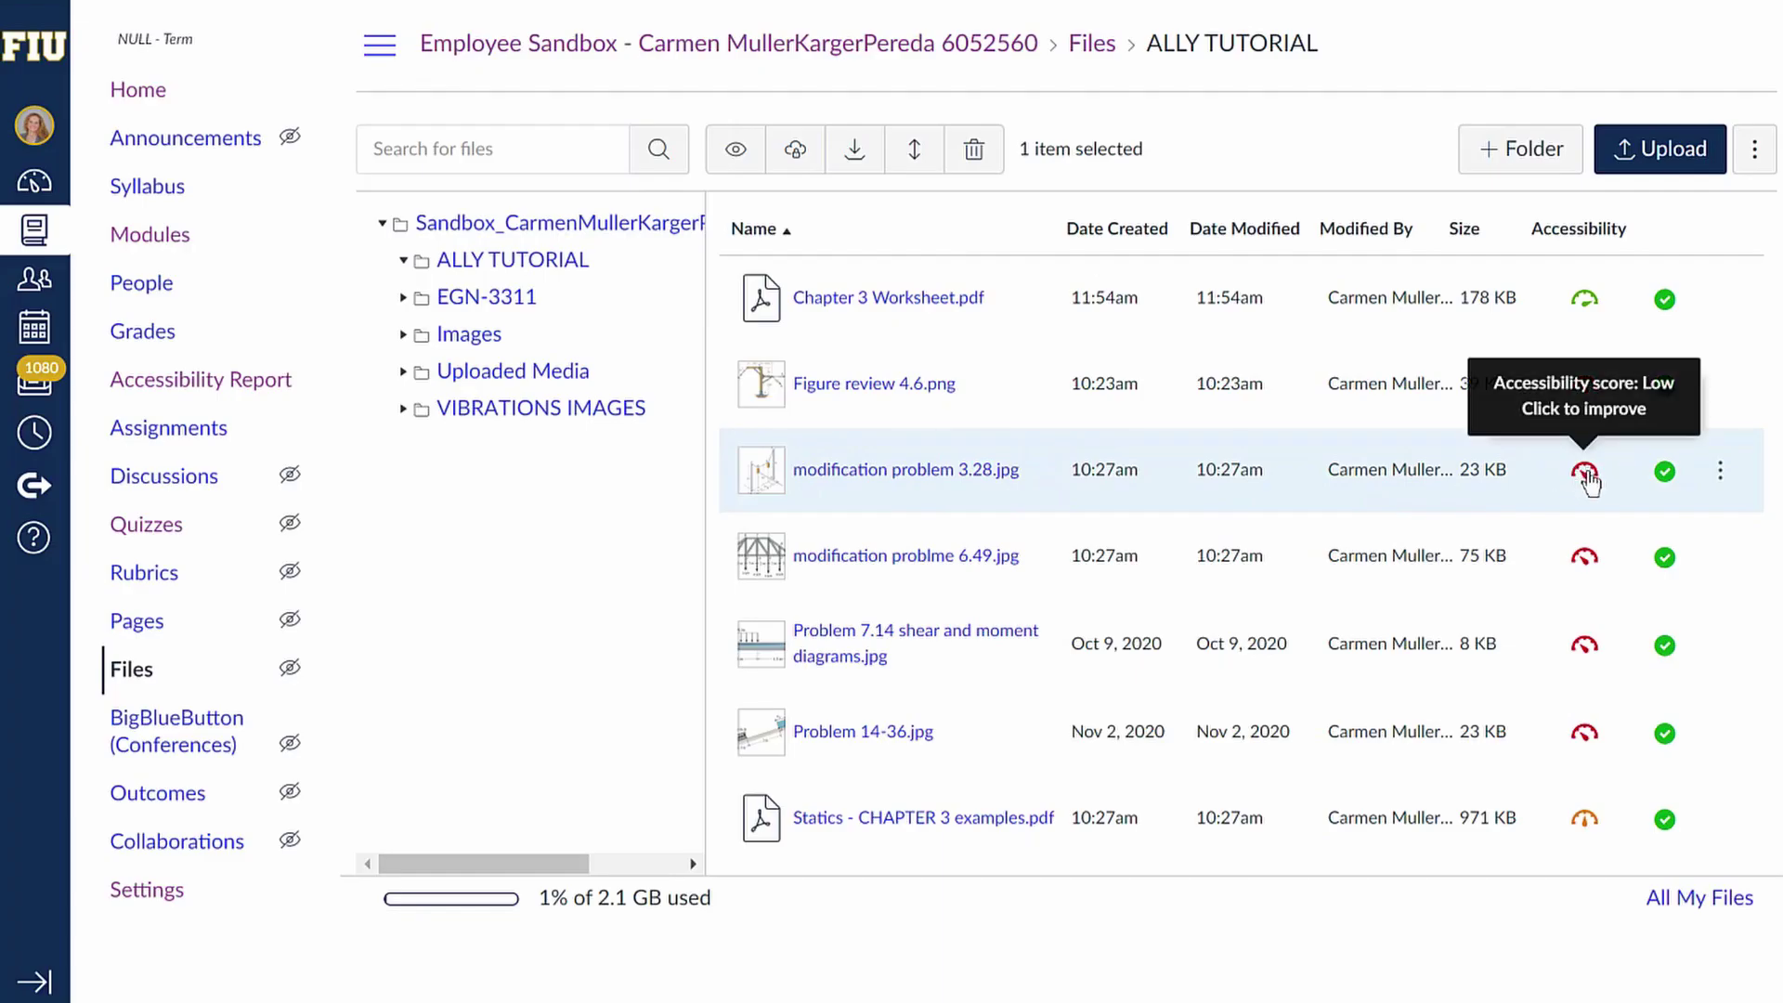
Step: Add the description 'two traffic lights held by two poles' to modification problem 3.28.jpg, then close the report
{"action": "left_click", "coordinate": [1586, 474]}
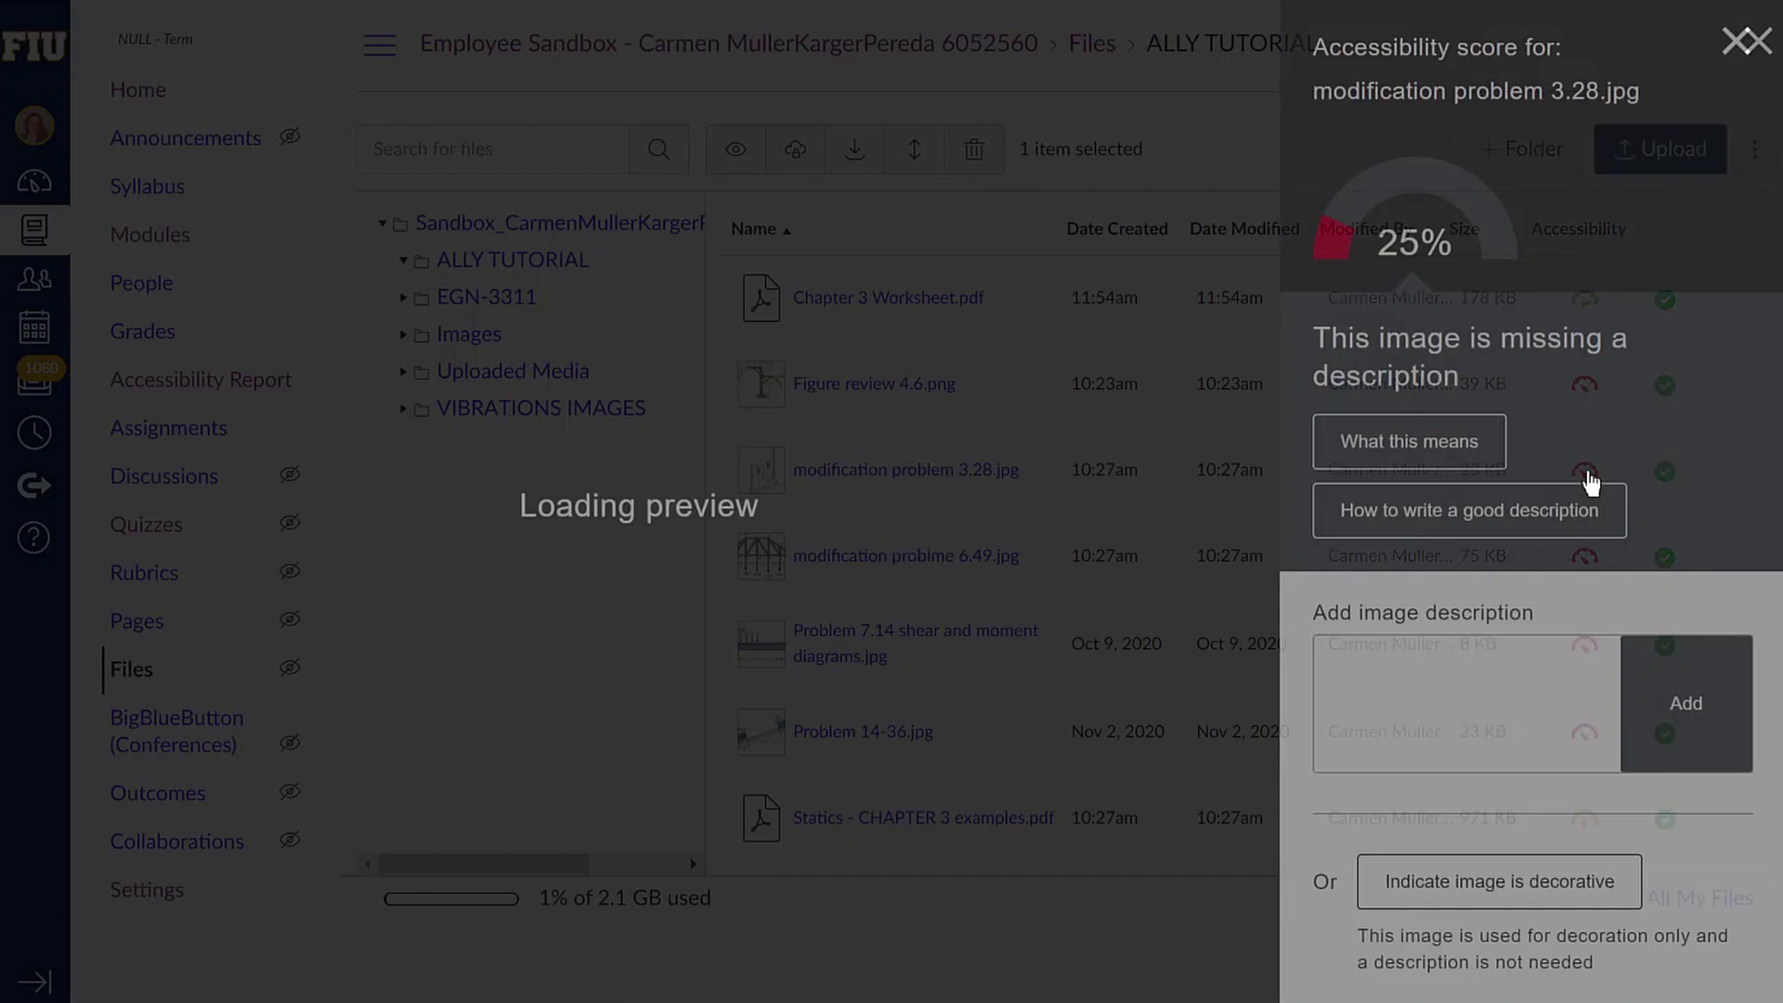
{"action": "left_click", "coordinate": [1385, 676]}
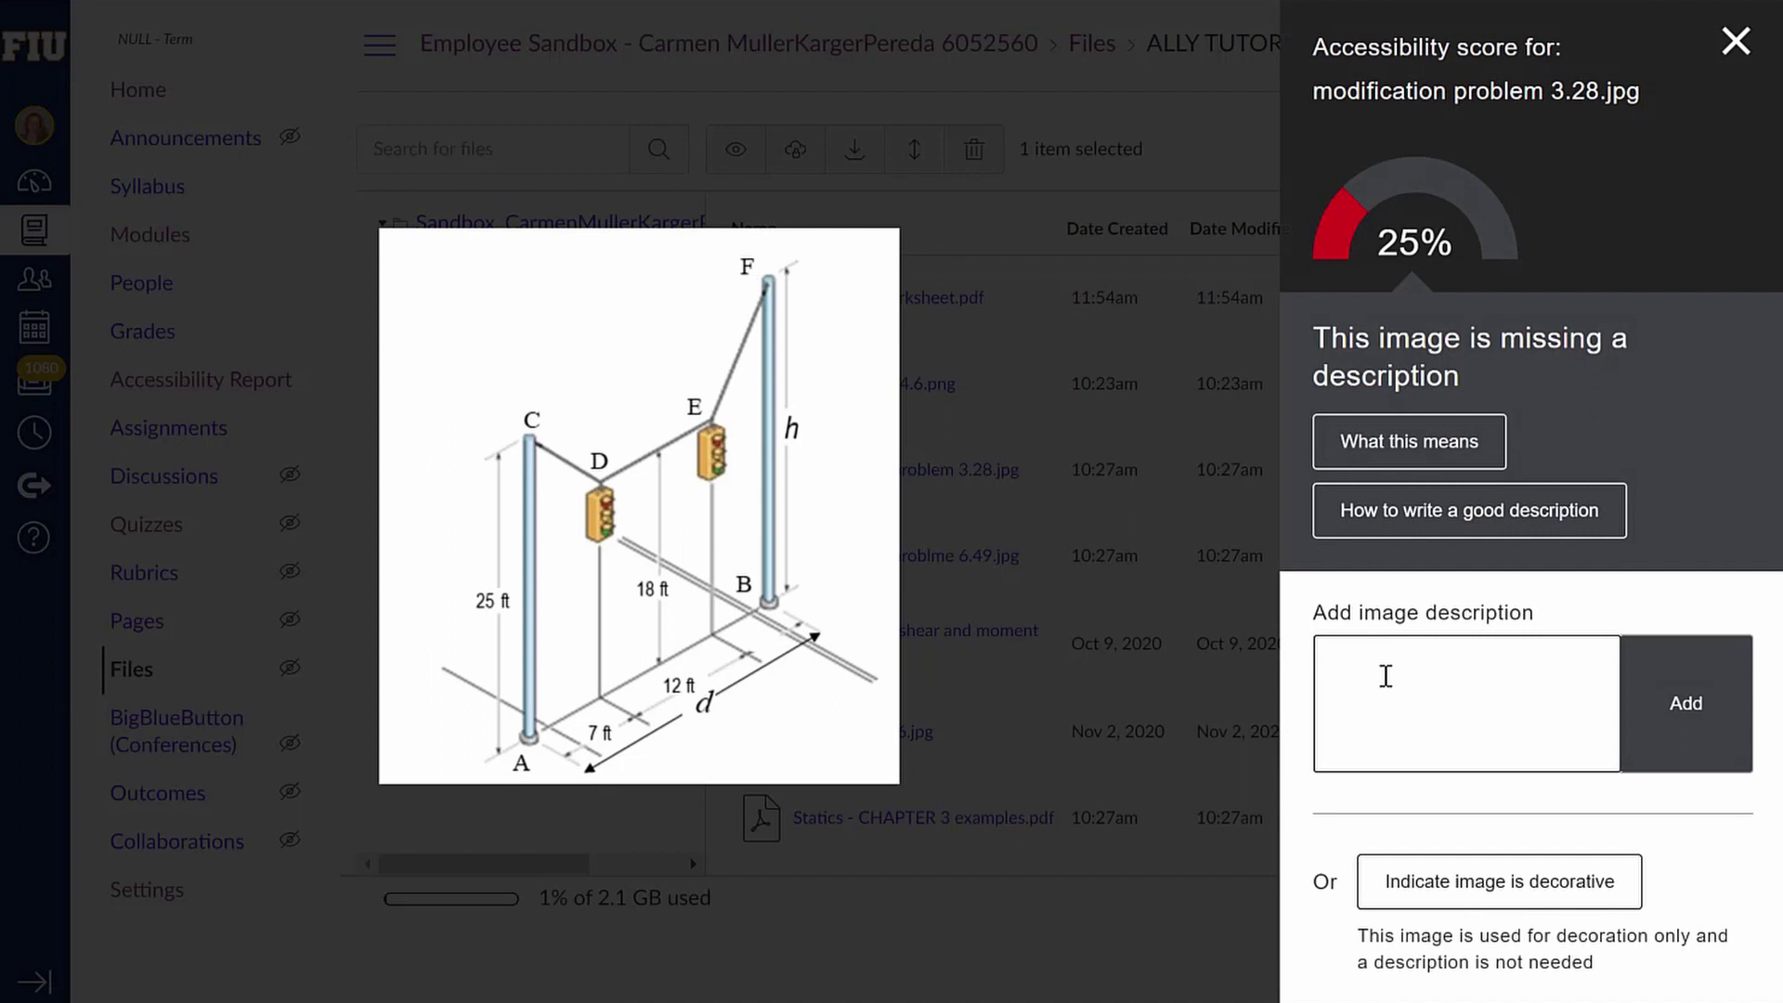
{"action": "type", "text": "two traffic lights held by two poles"}
{"action": "left_click", "coordinate": [1663, 738]}
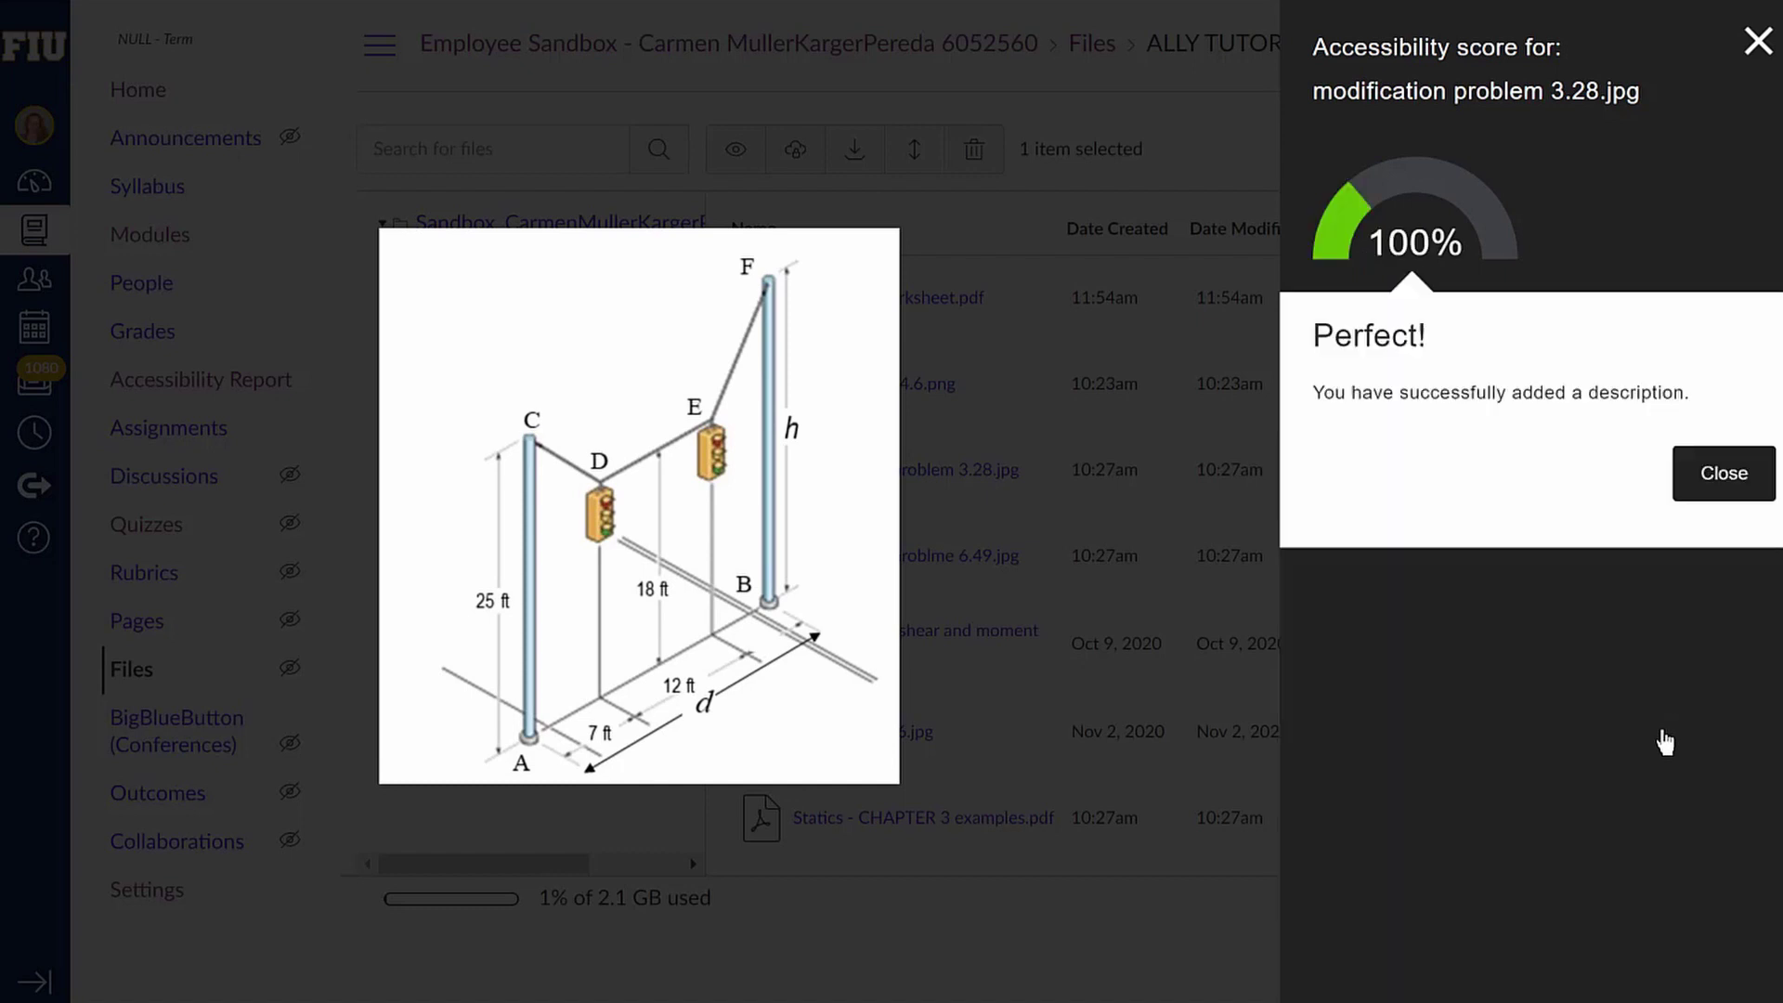
{"action": "left_click", "coordinate": [1683, 472]}
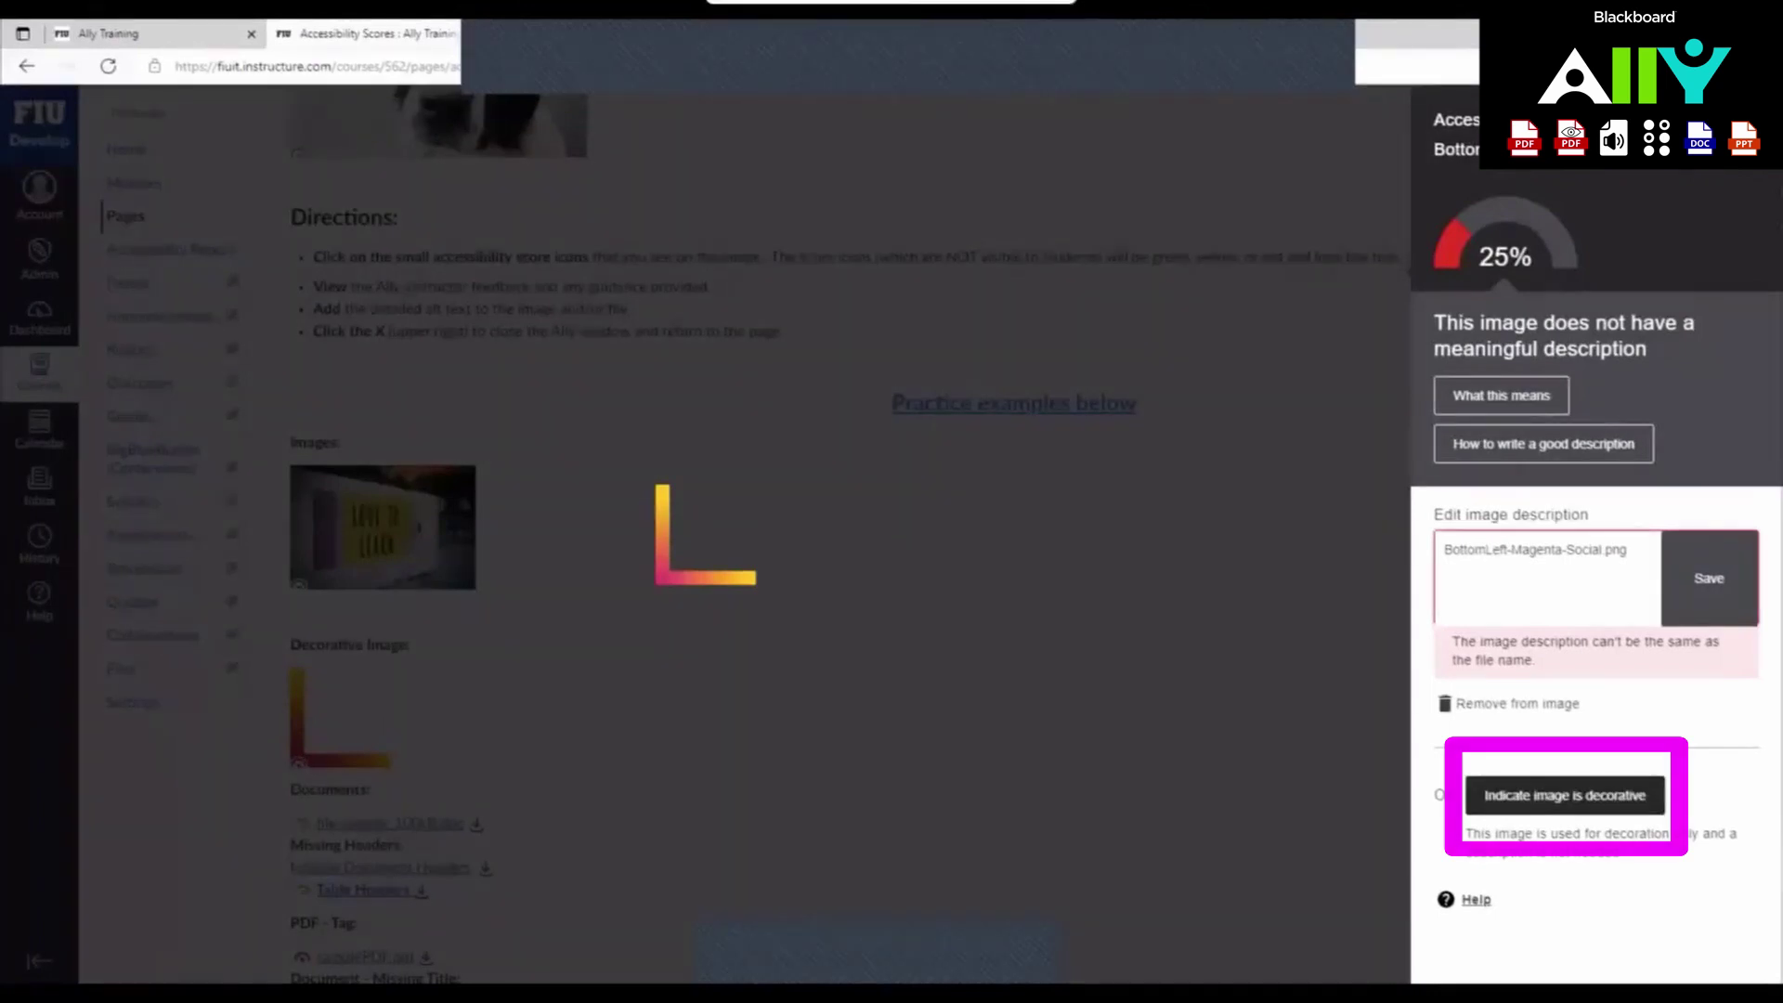
Step: Mark the magenta L-shaped practice image as decorative in the Ally panel
{"action": "left_click", "coordinate": [1564, 795]}
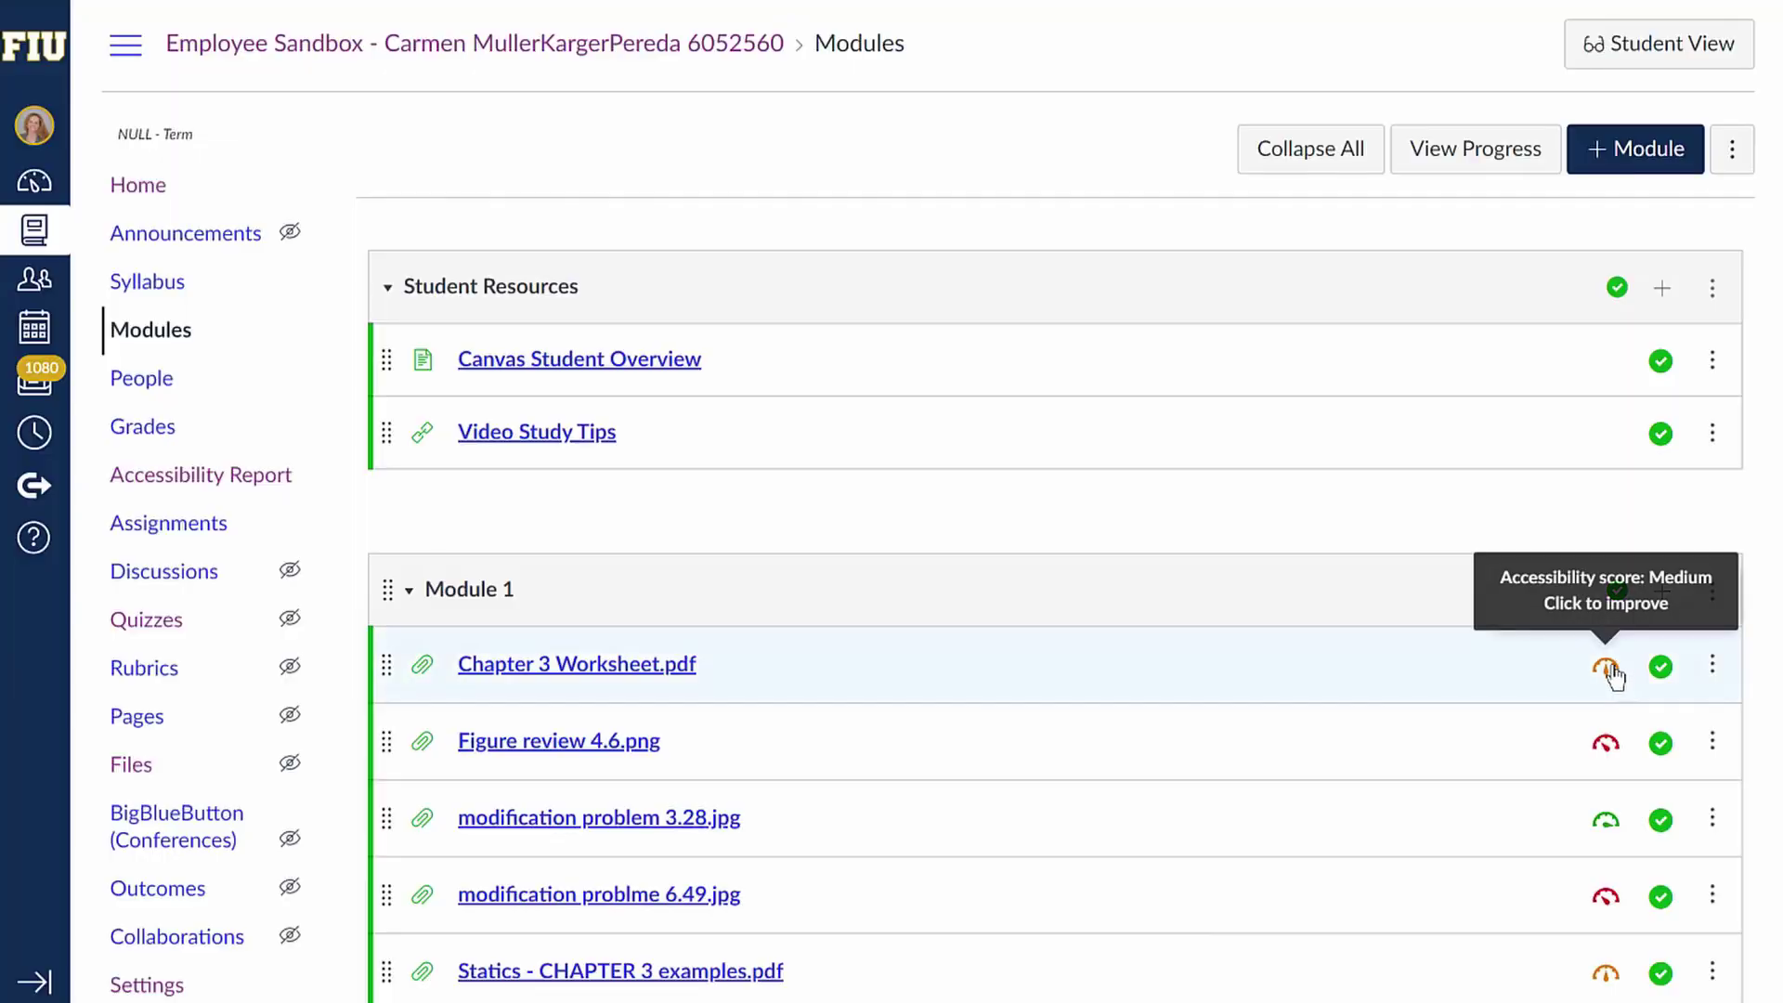
Step: Review Chapter 3 Worksheet.pdf's 41% report and its two undescribed images, then close it
{"action": "left_click", "coordinate": [1628, 665]}
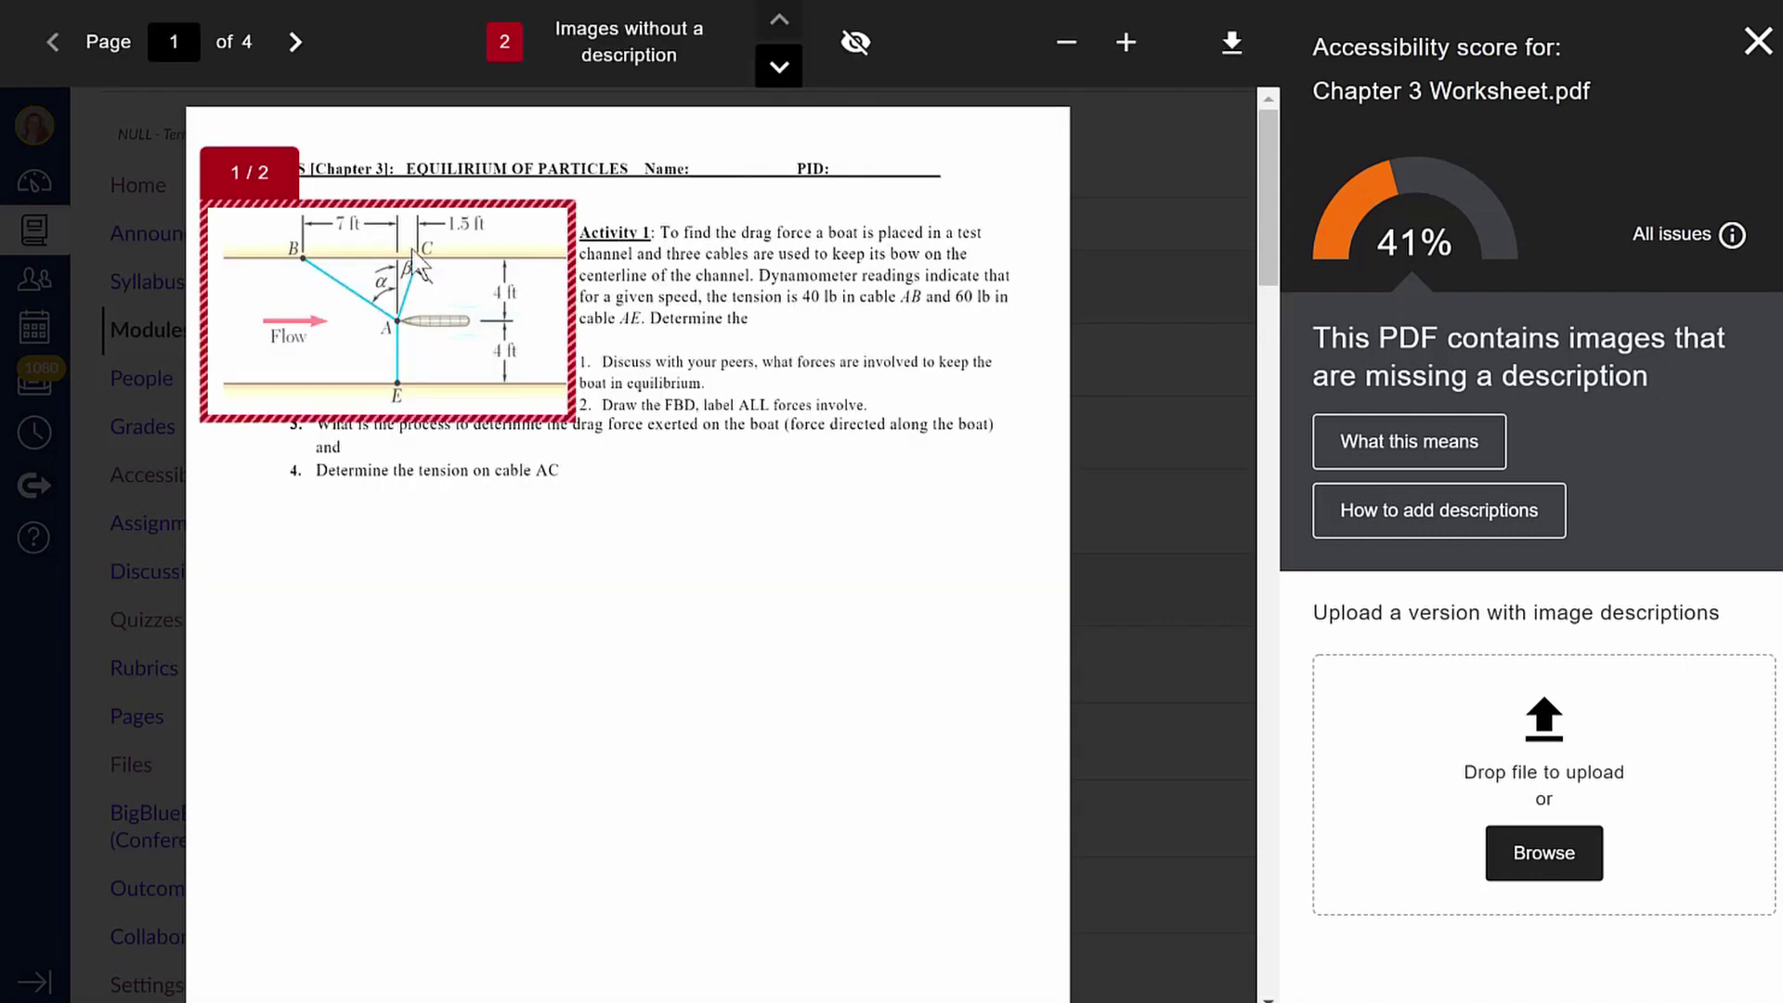
{"action": "scroll", "coordinate": [993, 358], "scroll_direction": "down", "scroll_amount": 10}
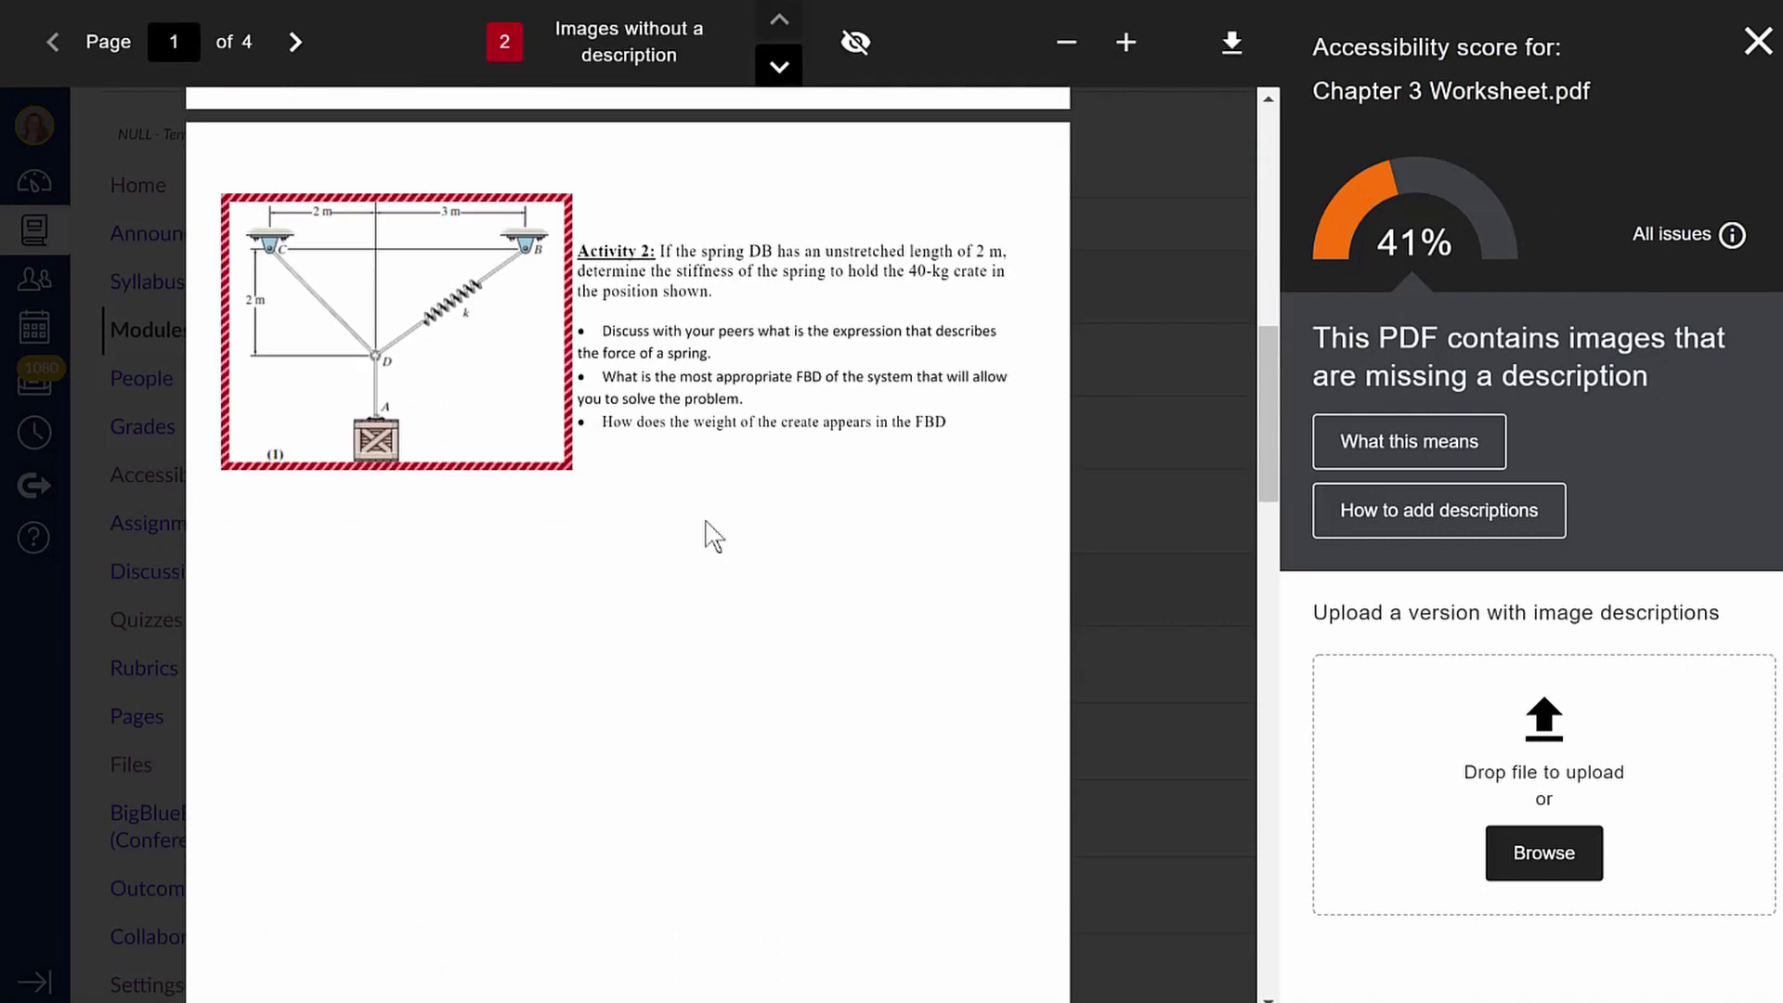
{"action": "scroll", "coordinate": [862, 436], "scroll_direction": "up", "scroll_amount": 4}
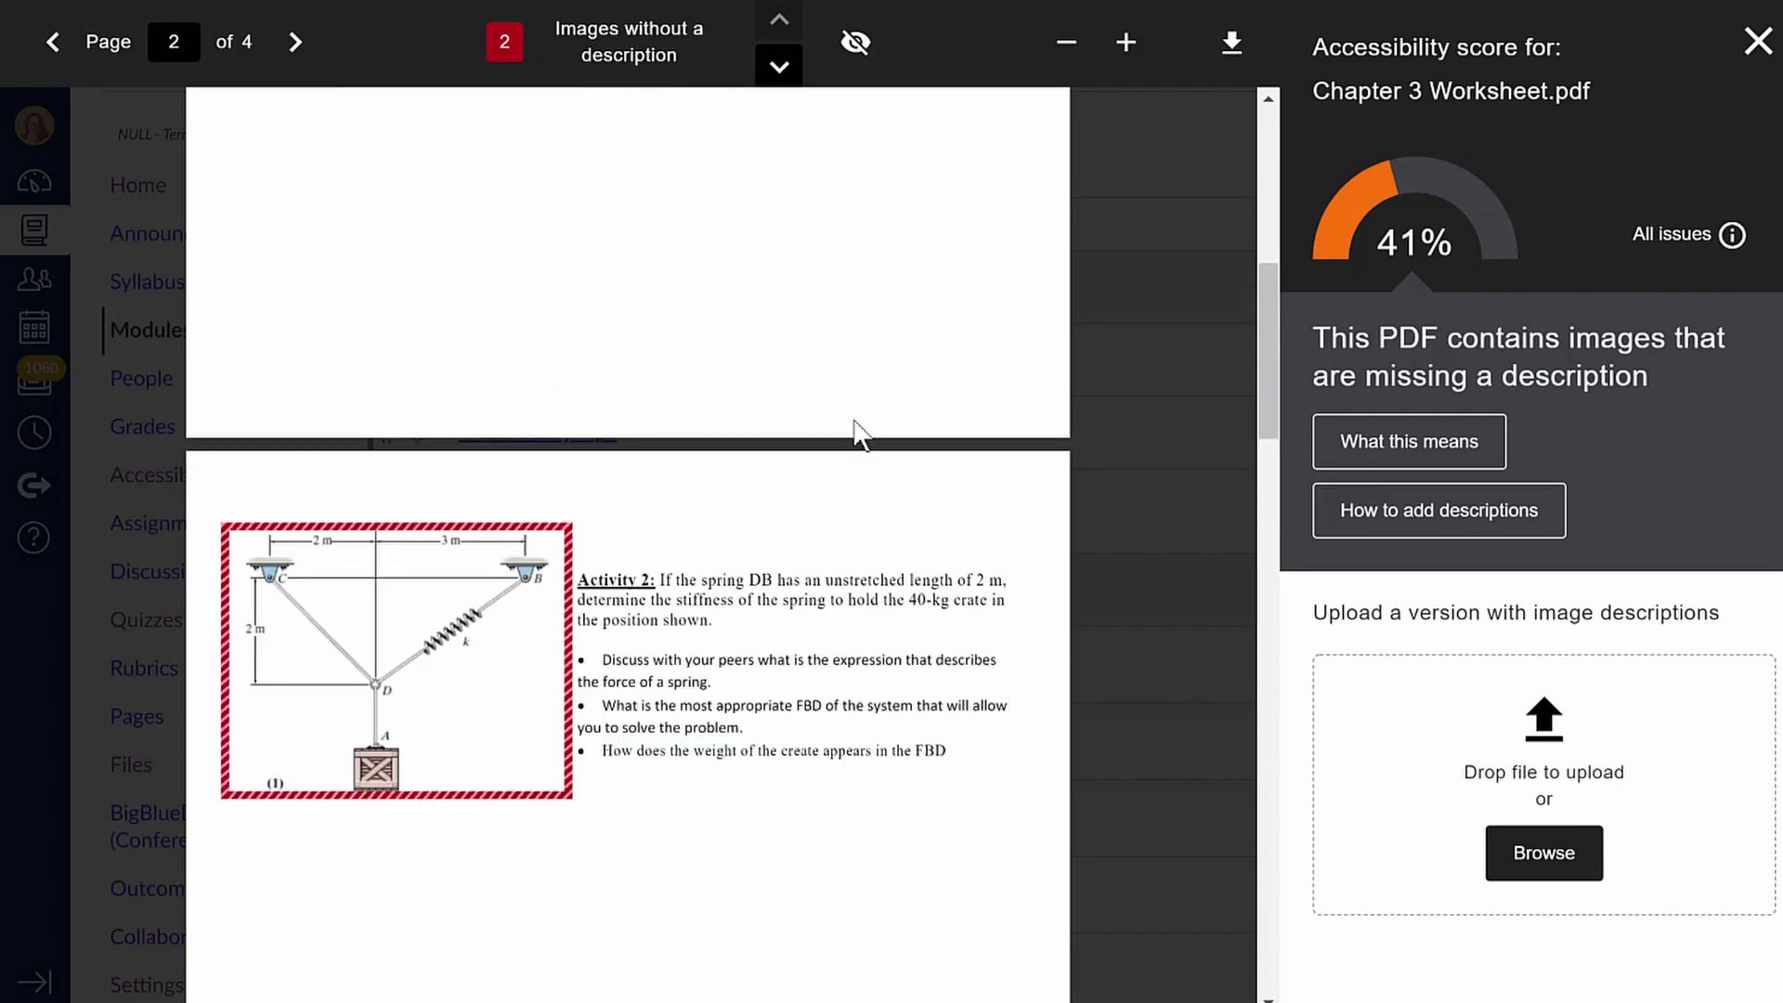
{"action": "scroll", "coordinate": [938, 445], "scroll_direction": "up", "scroll_amount": 7}
{"action": "left_click", "coordinate": [1751, 56]}
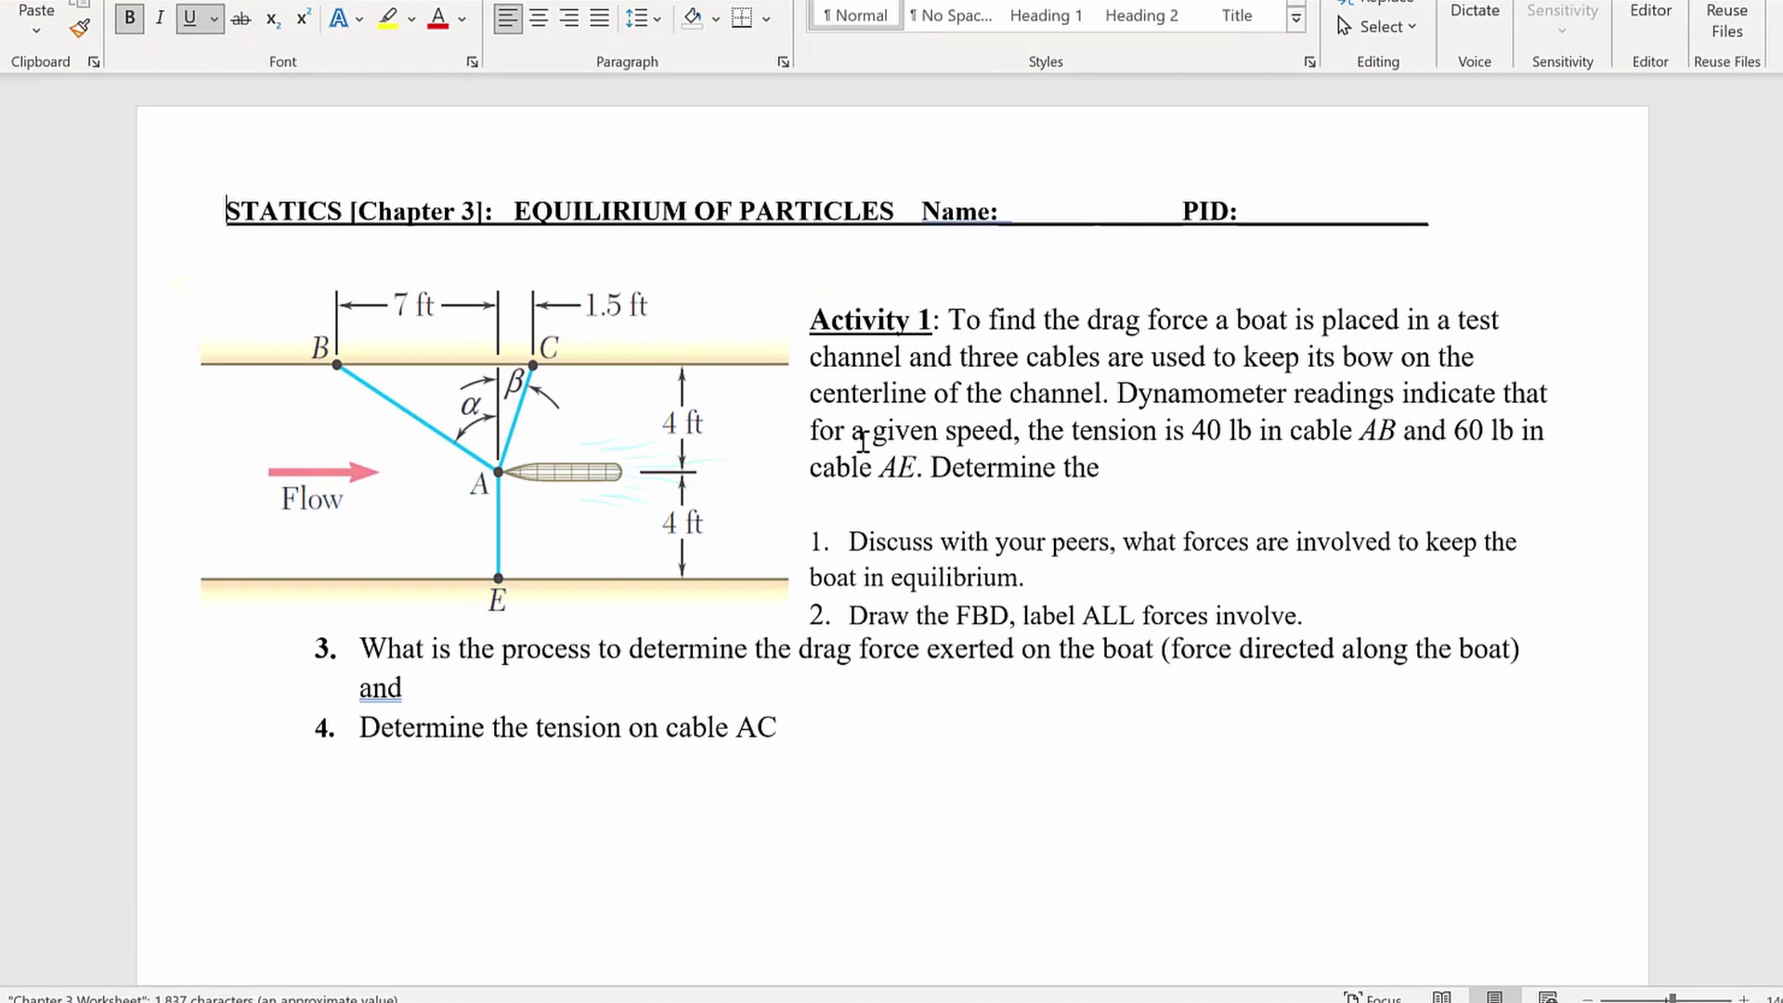
Step: Enter 'Boat held by three cables' as the alt text of the worksheet's boat-and-cables diagram
{"action": "left_click", "coordinate": [527, 476]}
{"action": "right_click", "coordinate": [527, 475]}
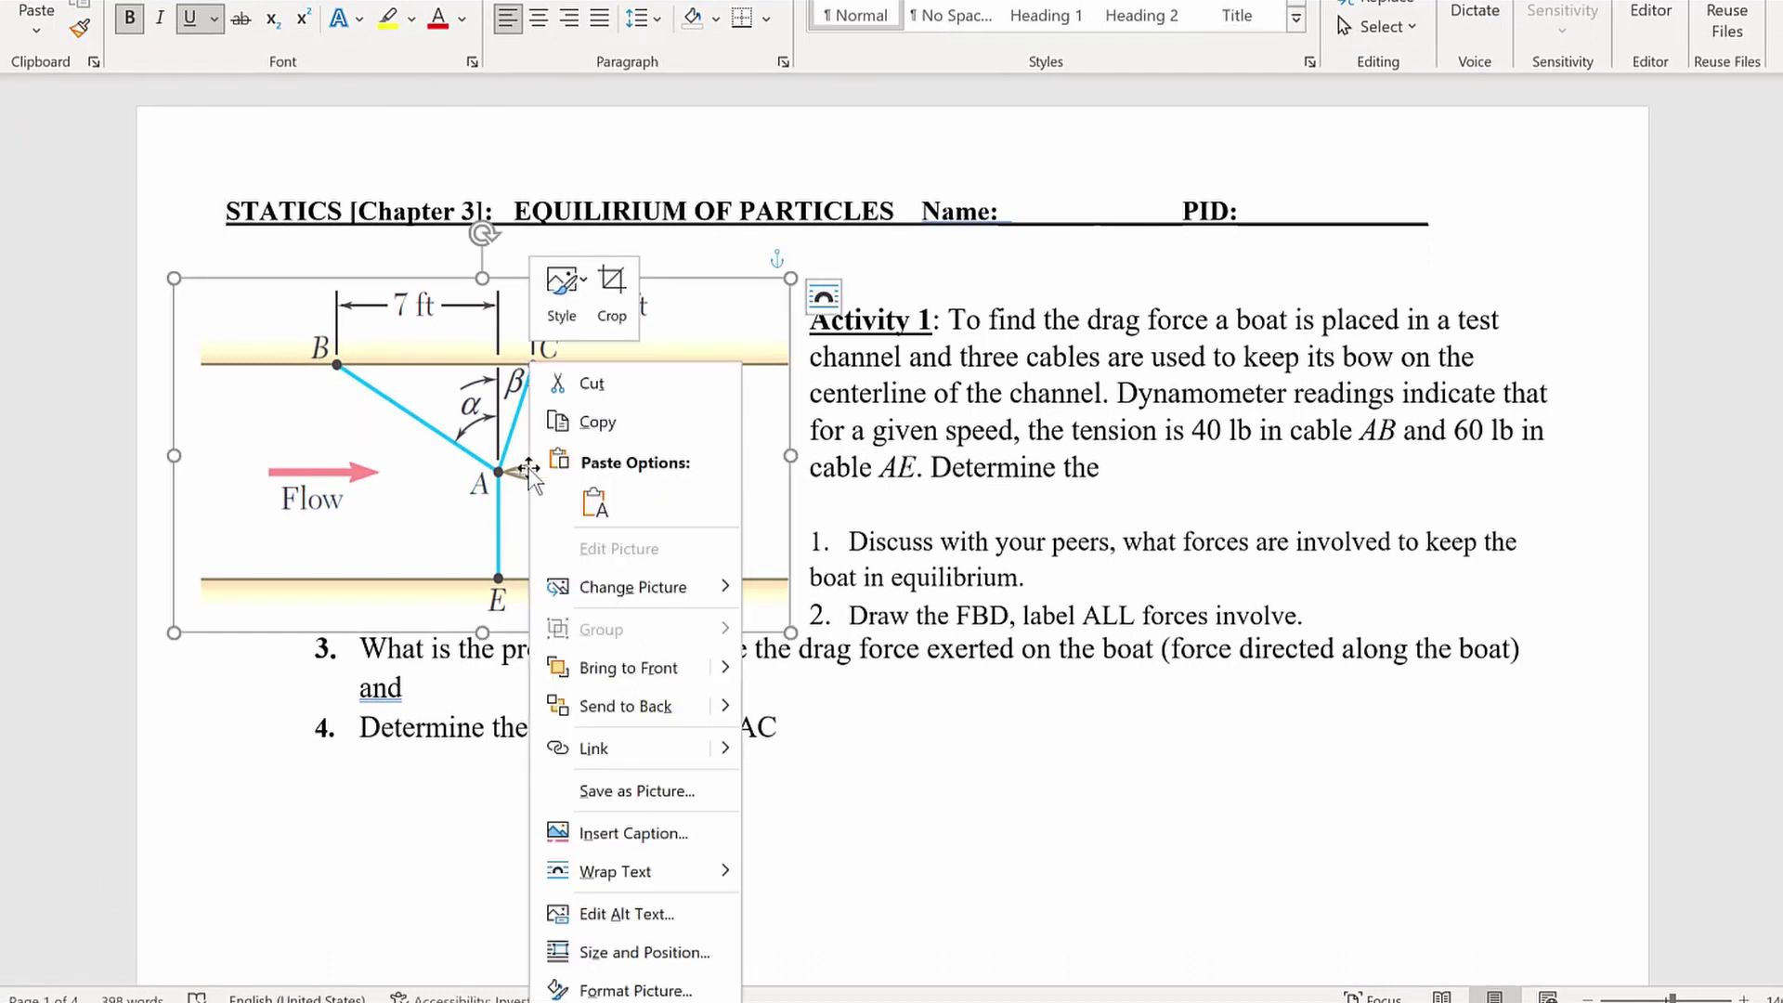
{"action": "left_click", "coordinate": [638, 914]}
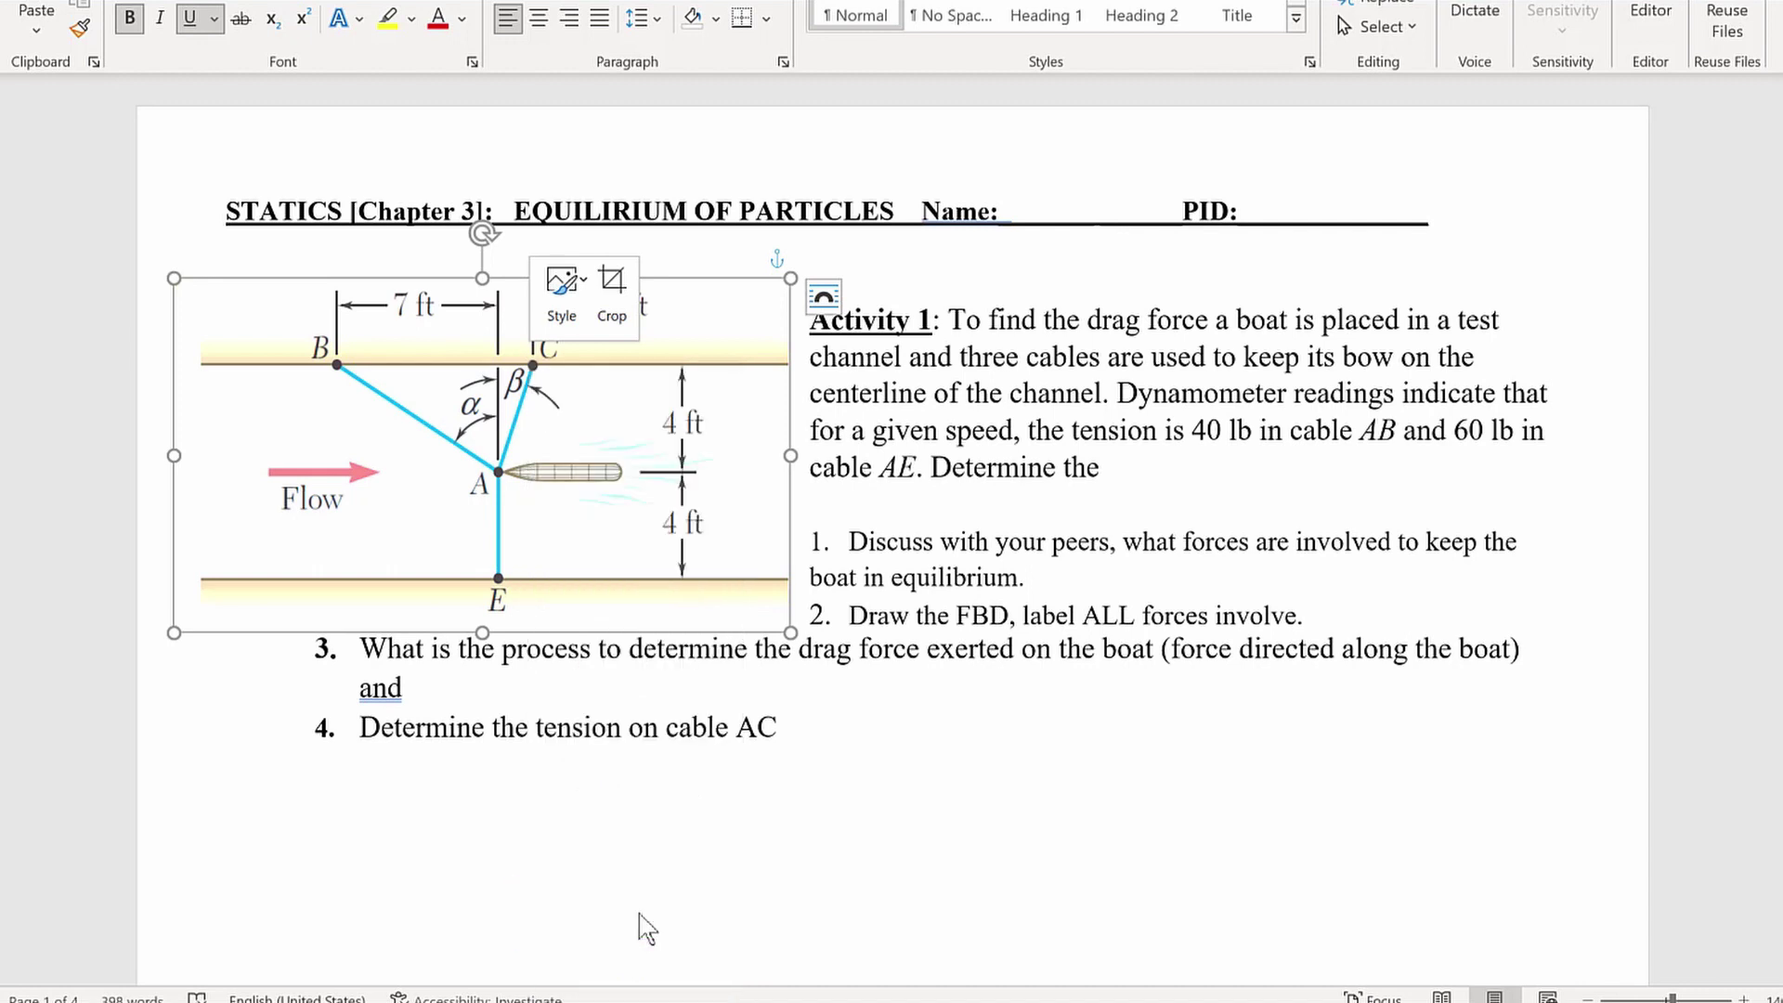
{"action": "type", "text": "Boat"}
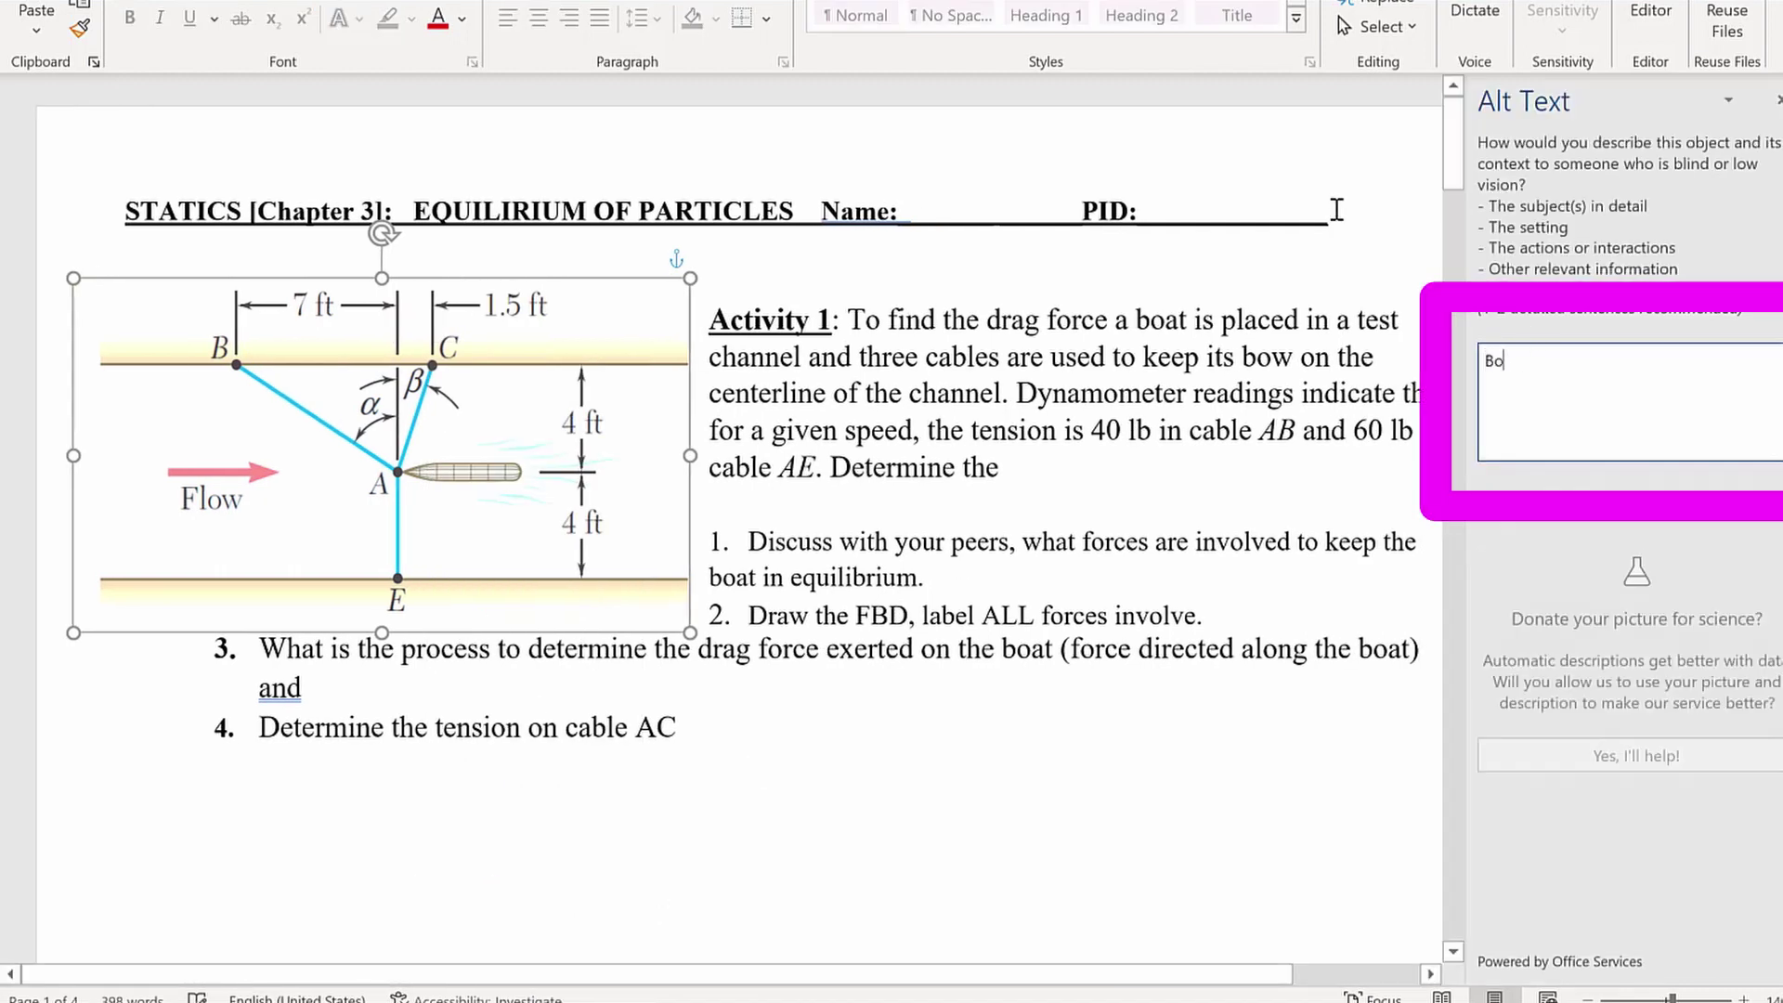
{"action": "type", "text": " held by three cables"}
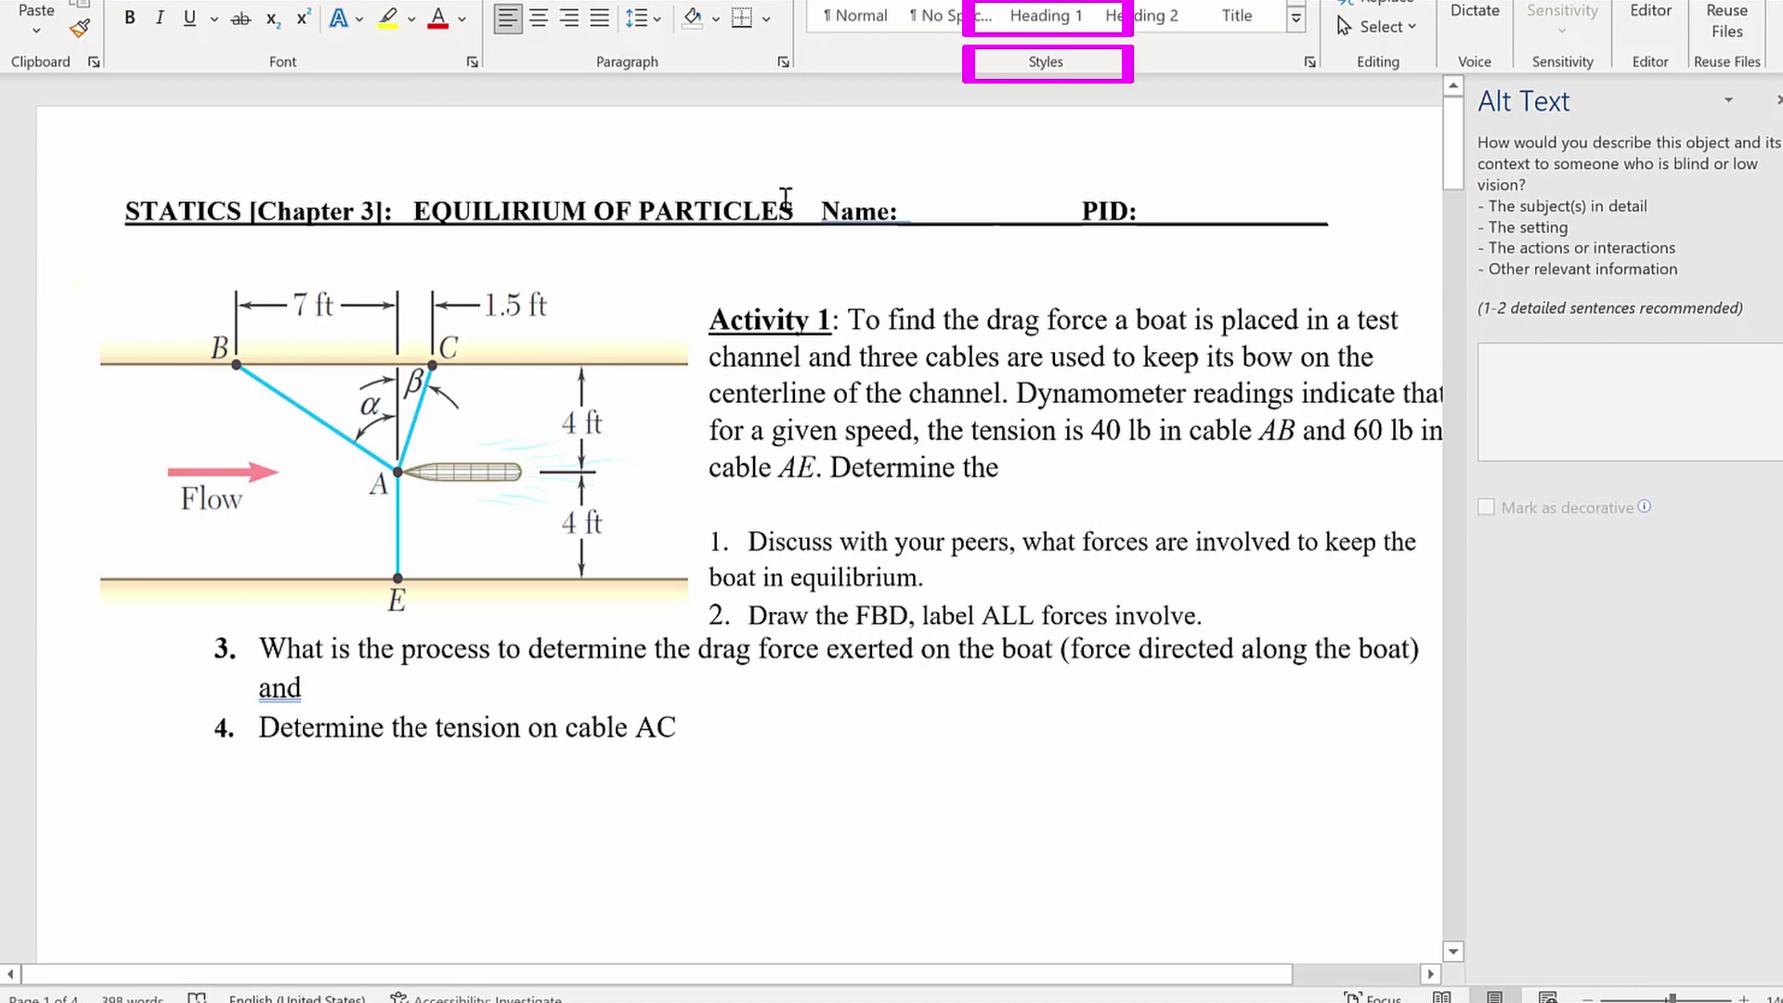
Step: Update Heading 1 to match the selected title, and restyle Activity 1 questions 1–4 as Normal
{"action": "right_click", "coordinate": [1045, 16]}
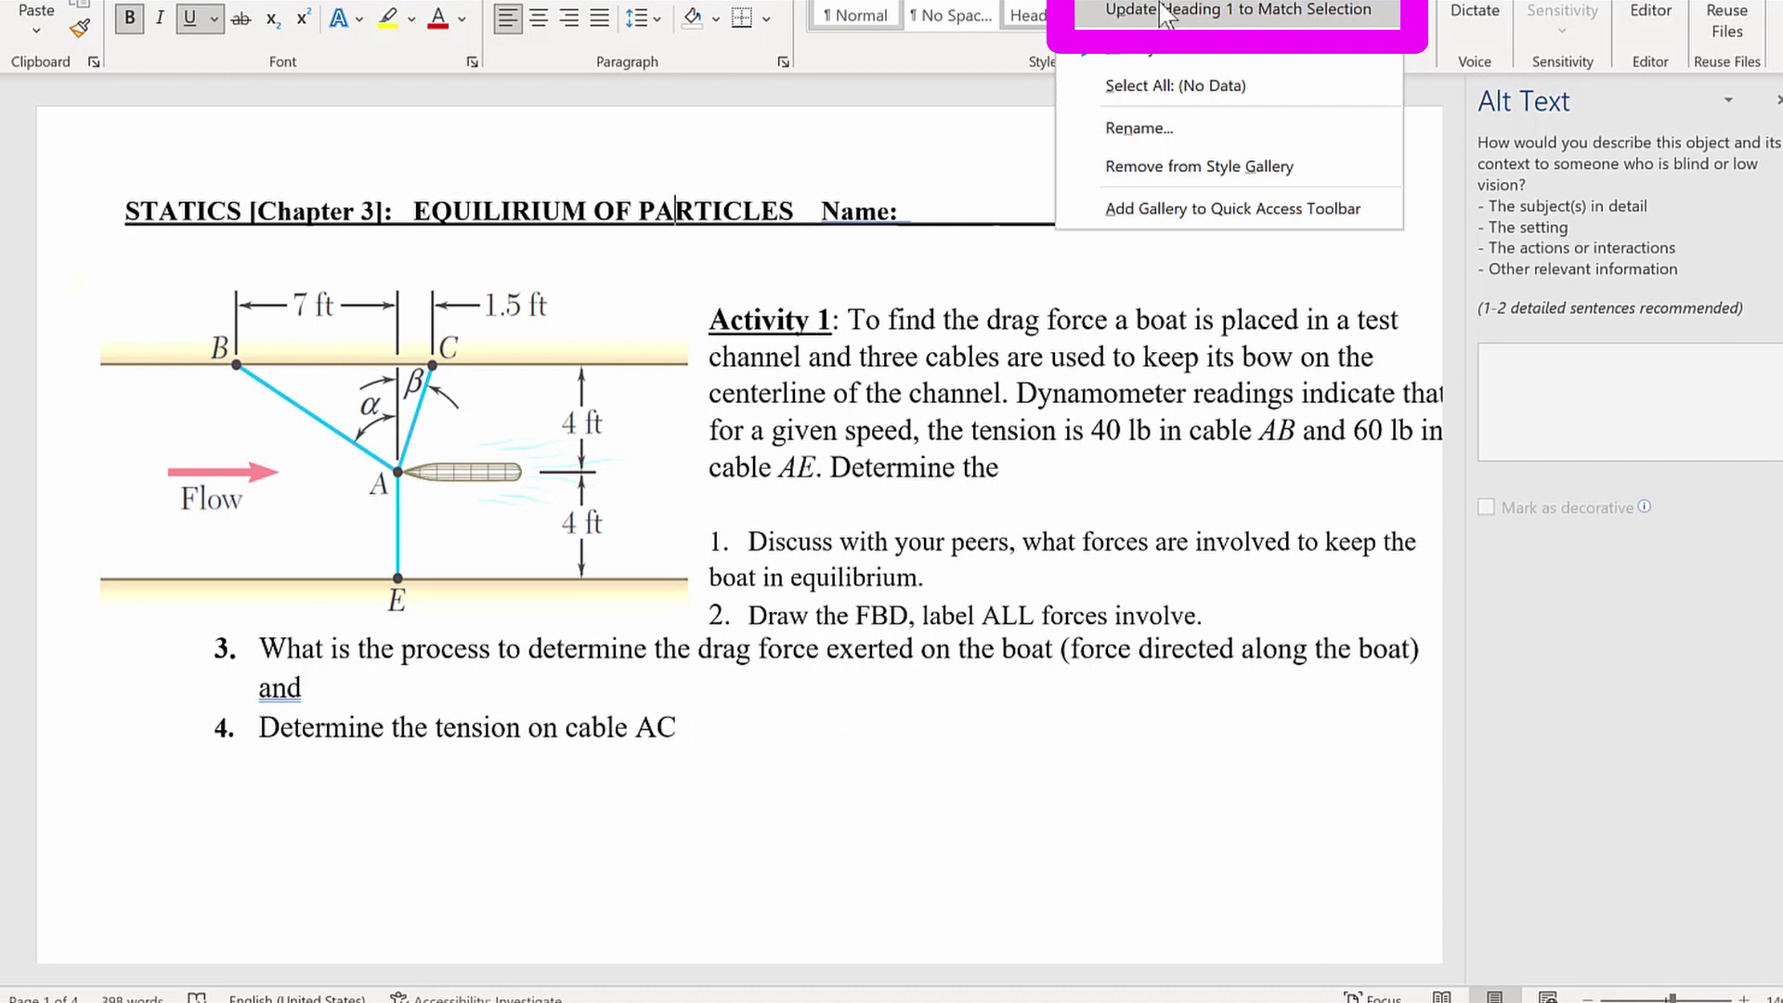
{"action": "left_click", "coordinate": [1244, 11]}
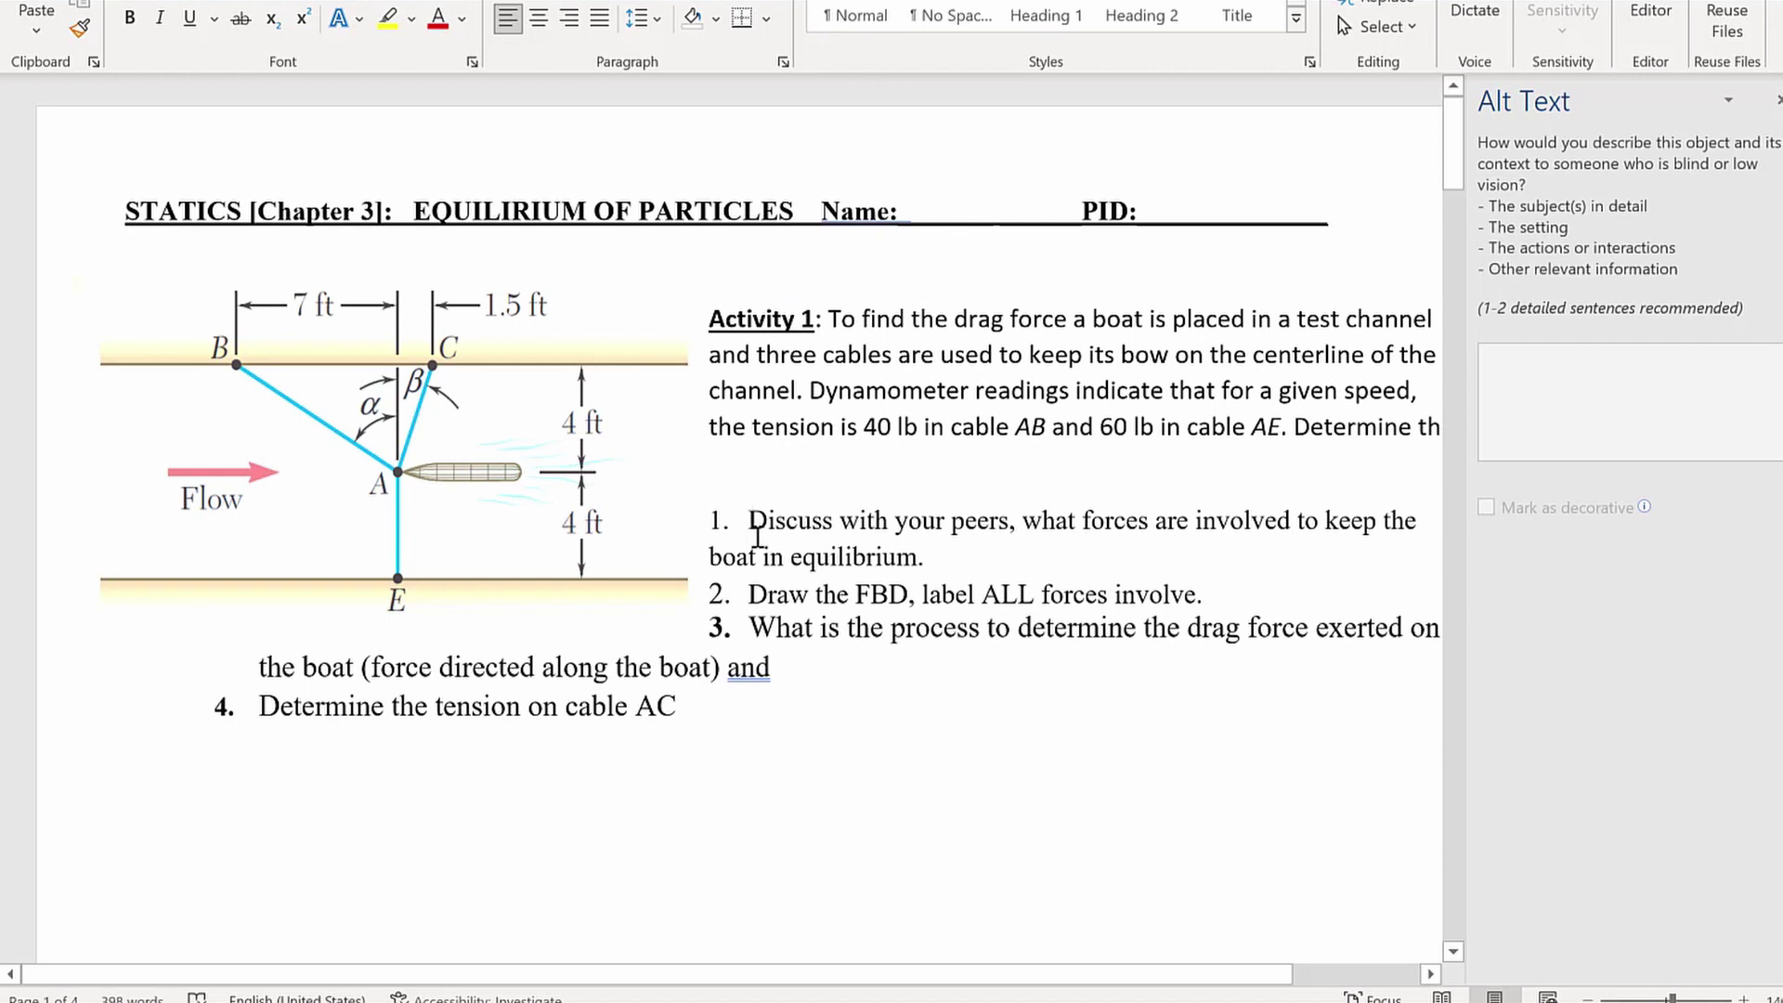
{"action": "left_click_drag", "start_coordinate": [750, 522], "coordinate": [804, 713]}
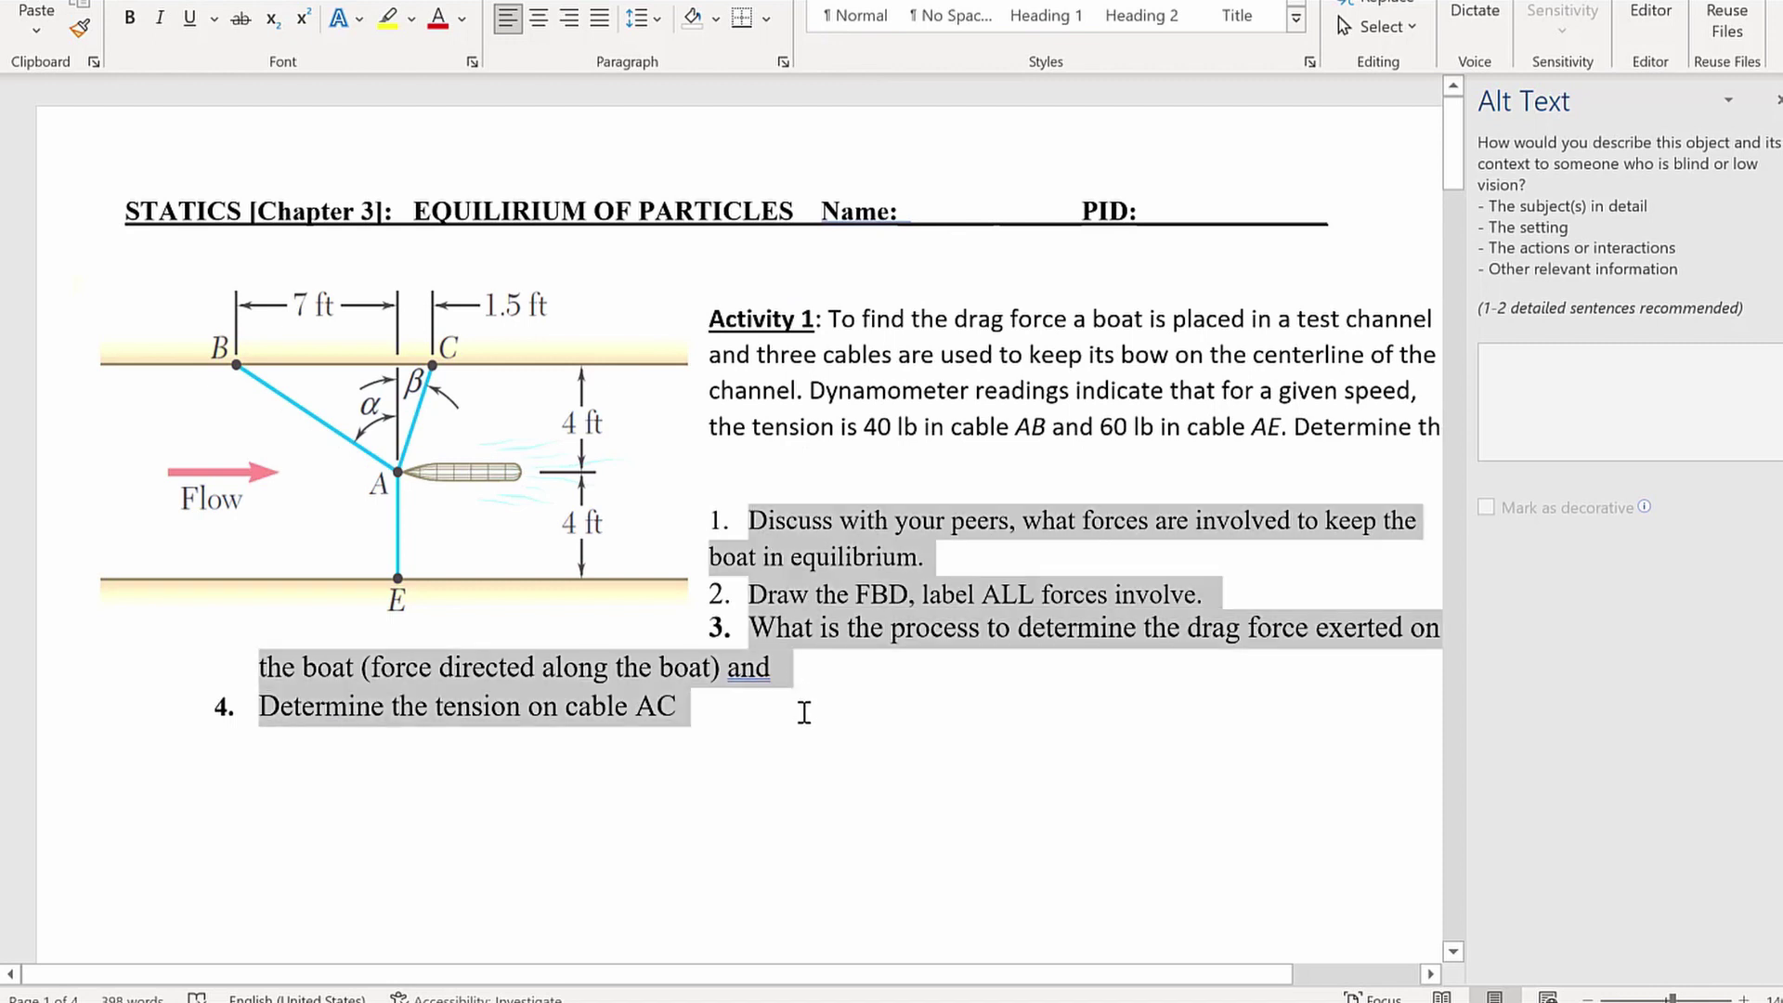
{"action": "left_click", "coordinate": [855, 16]}
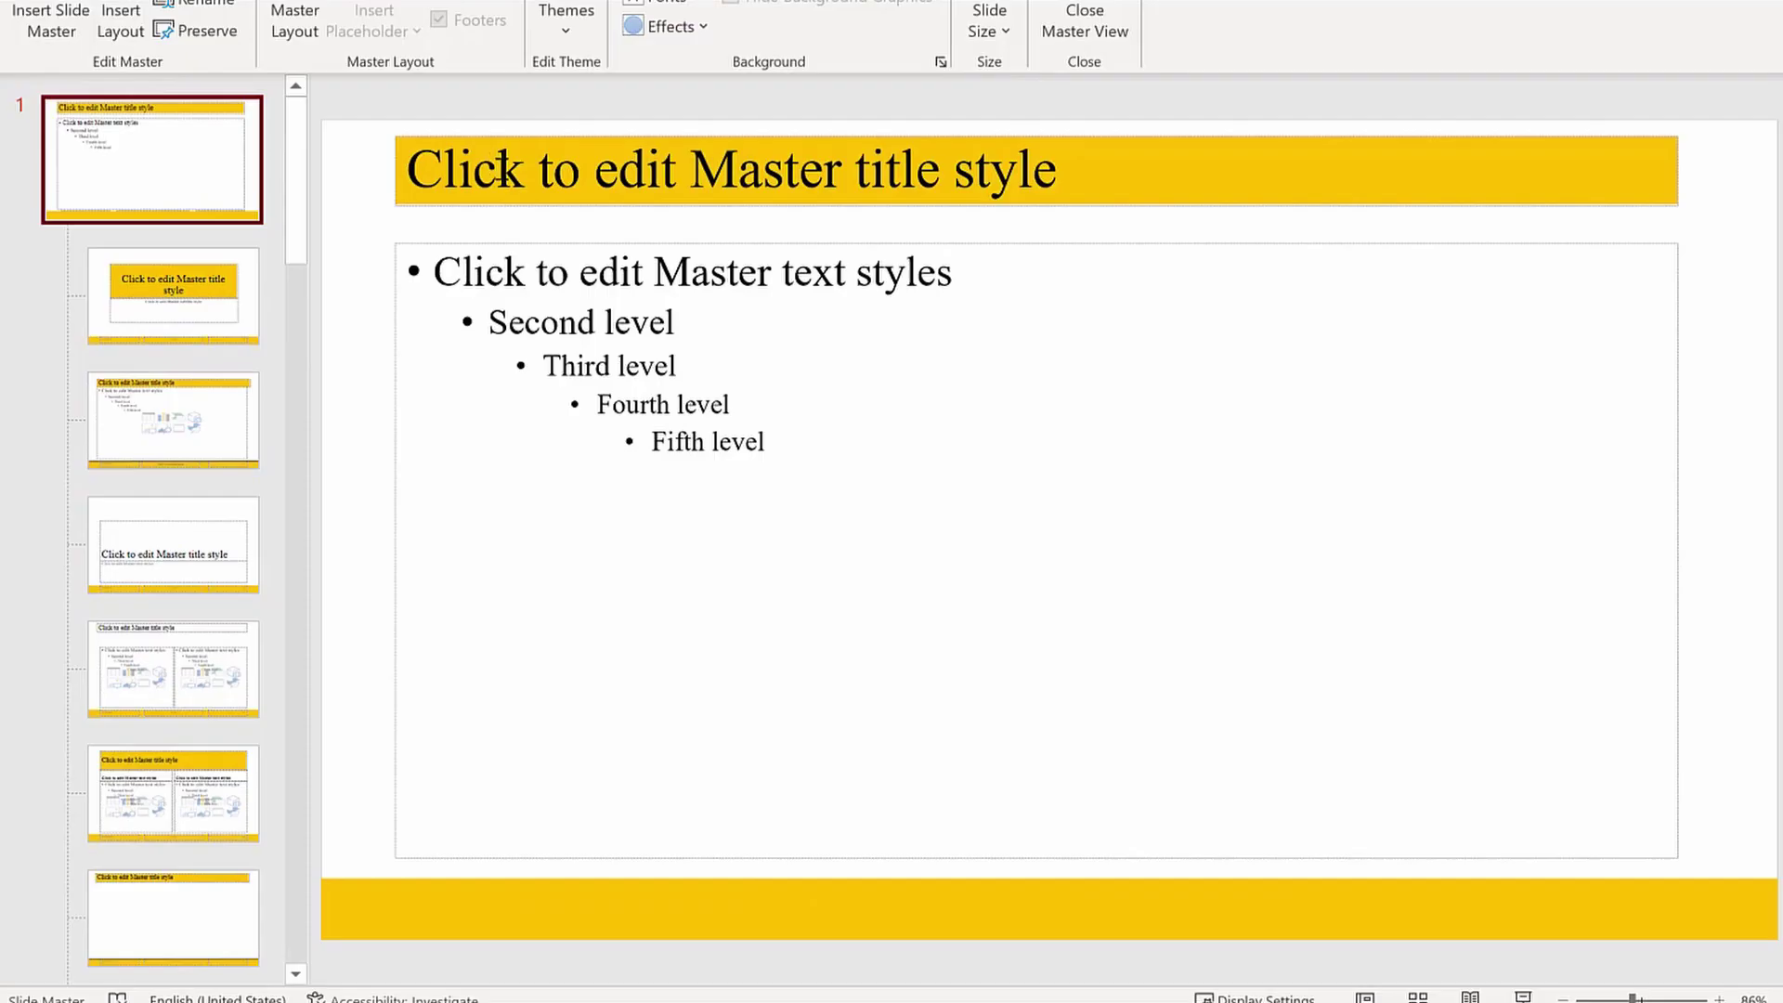
Step: Bring up the Fill colour options for the slide master's title placeholder
{"action": "right_click", "coordinate": [520, 144]}
{"action": "left_click", "coordinate": [627, 78]}
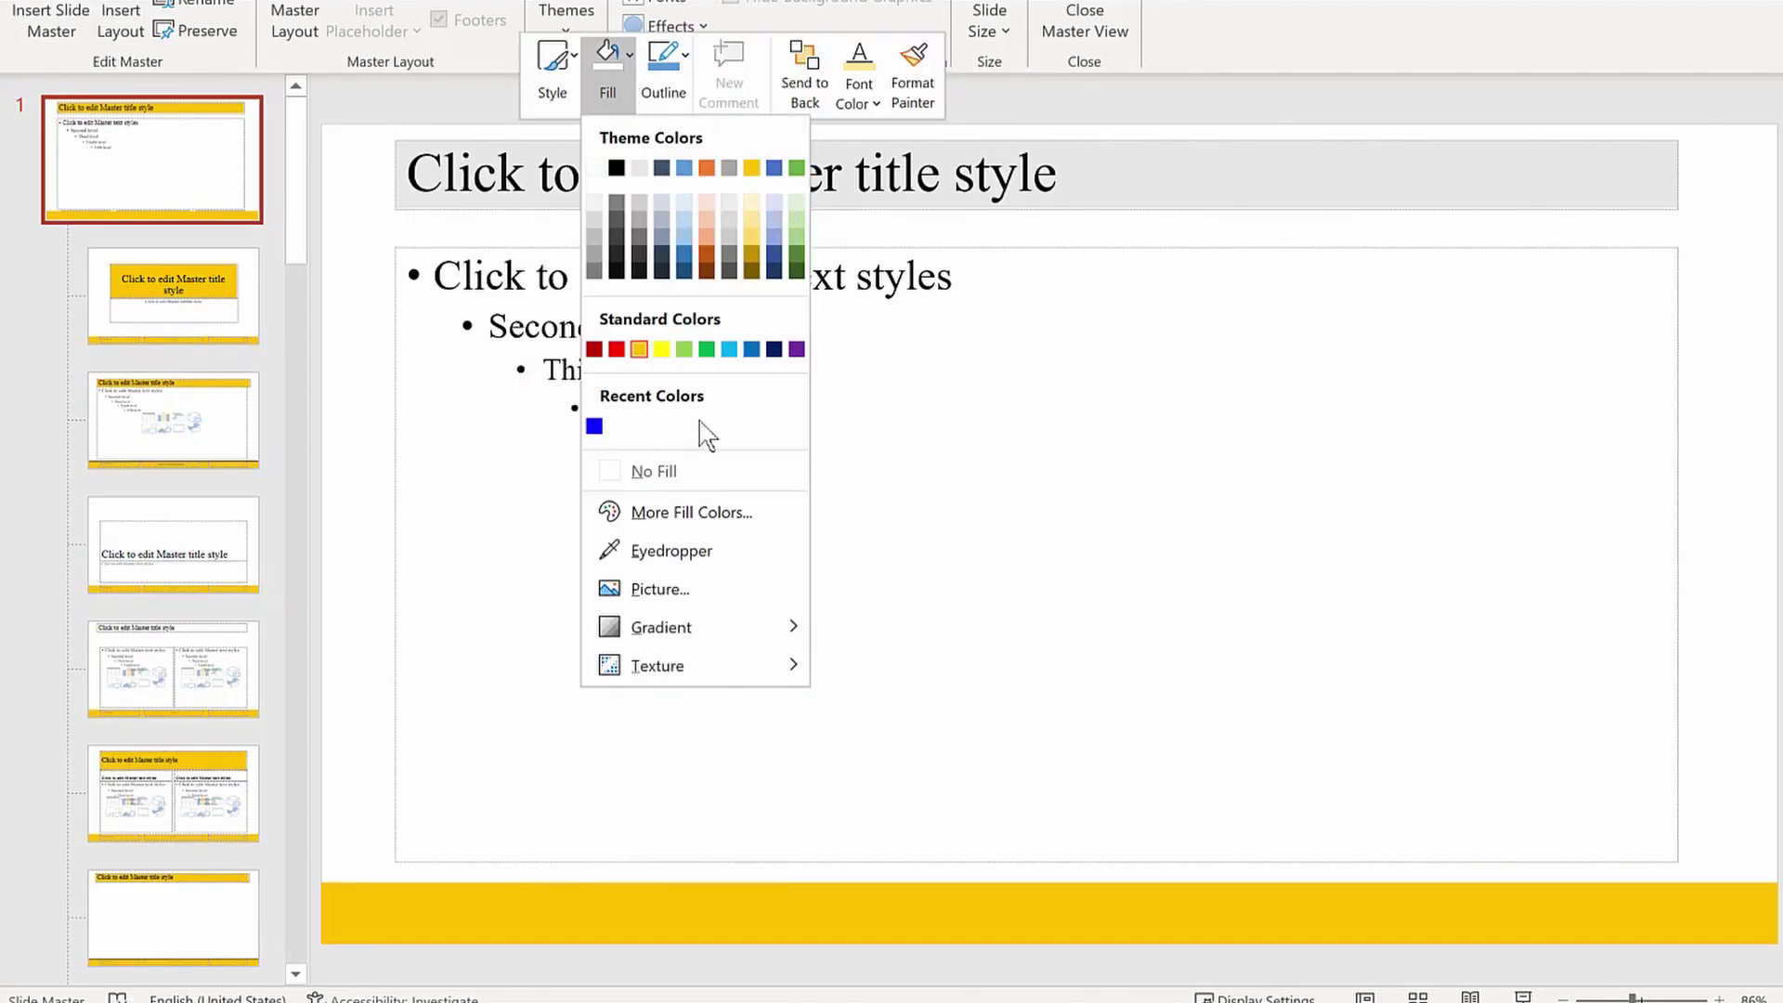